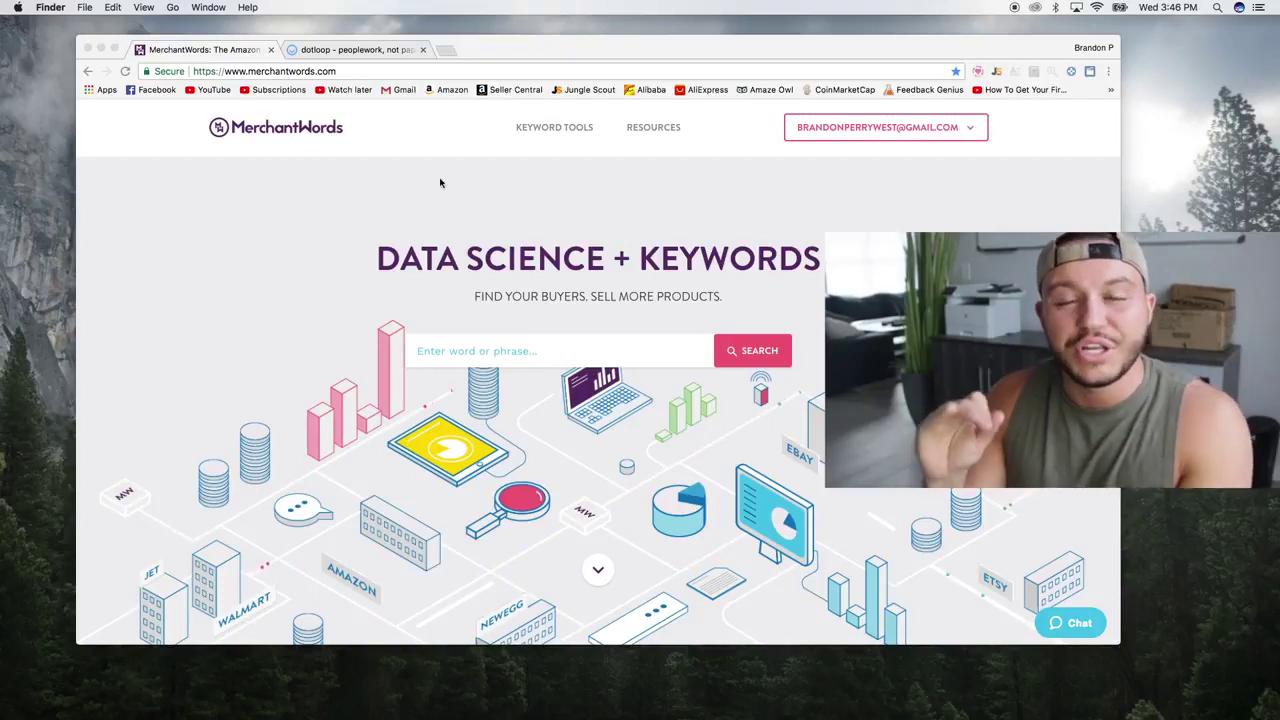
Search MerchantWords for 'leg brace' to list US keyword volumes, topped by 47,500 monthly searches
left_click(269, 145)
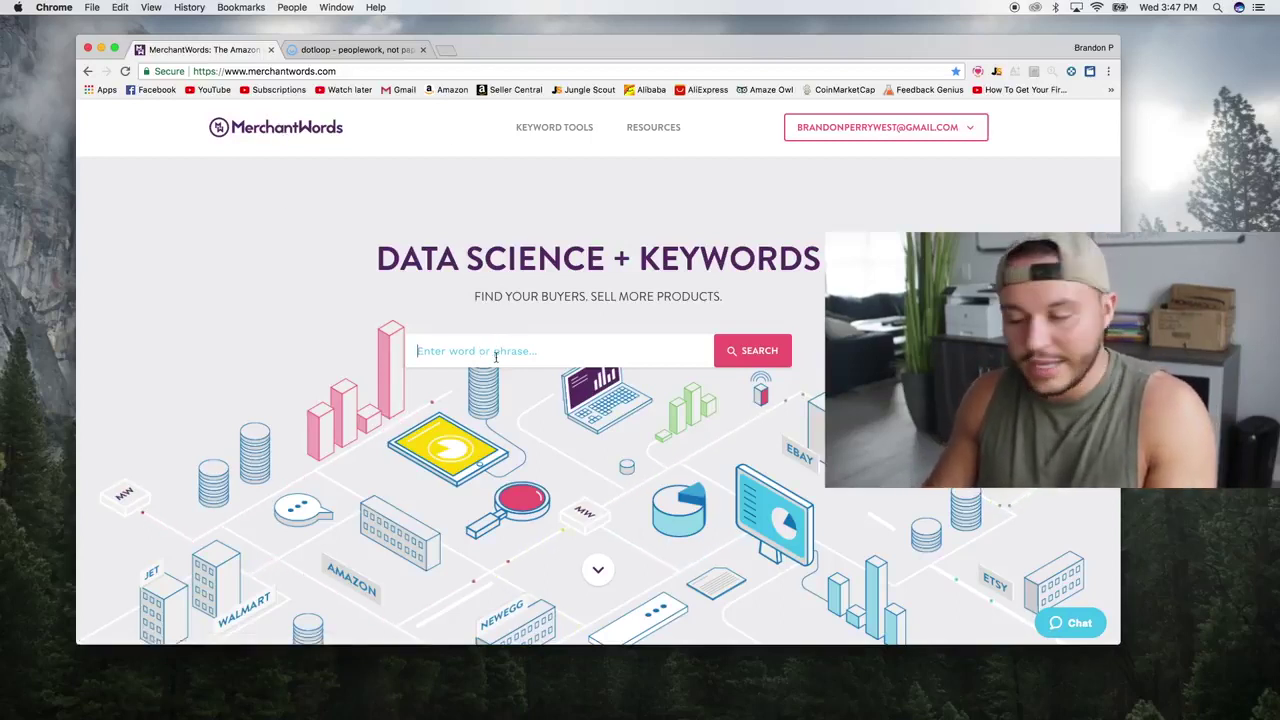
left_click(495, 356)
type("leg ")
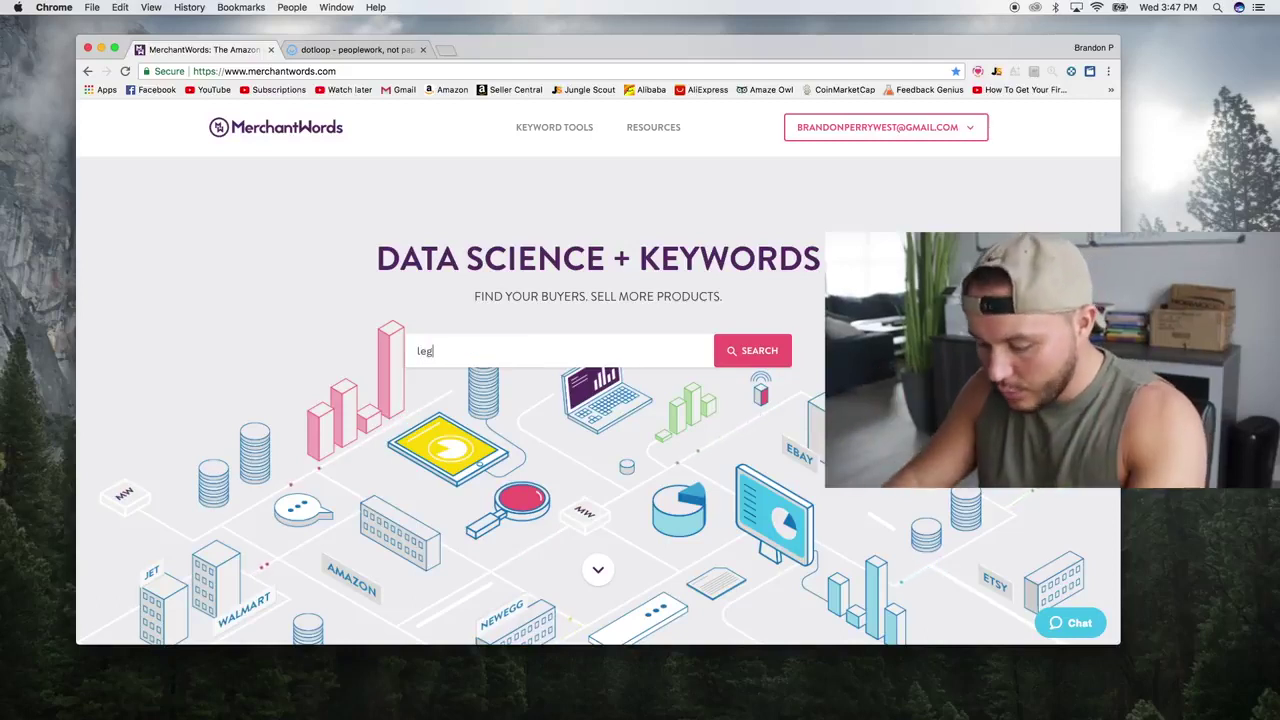
type("brace")
key("Return")
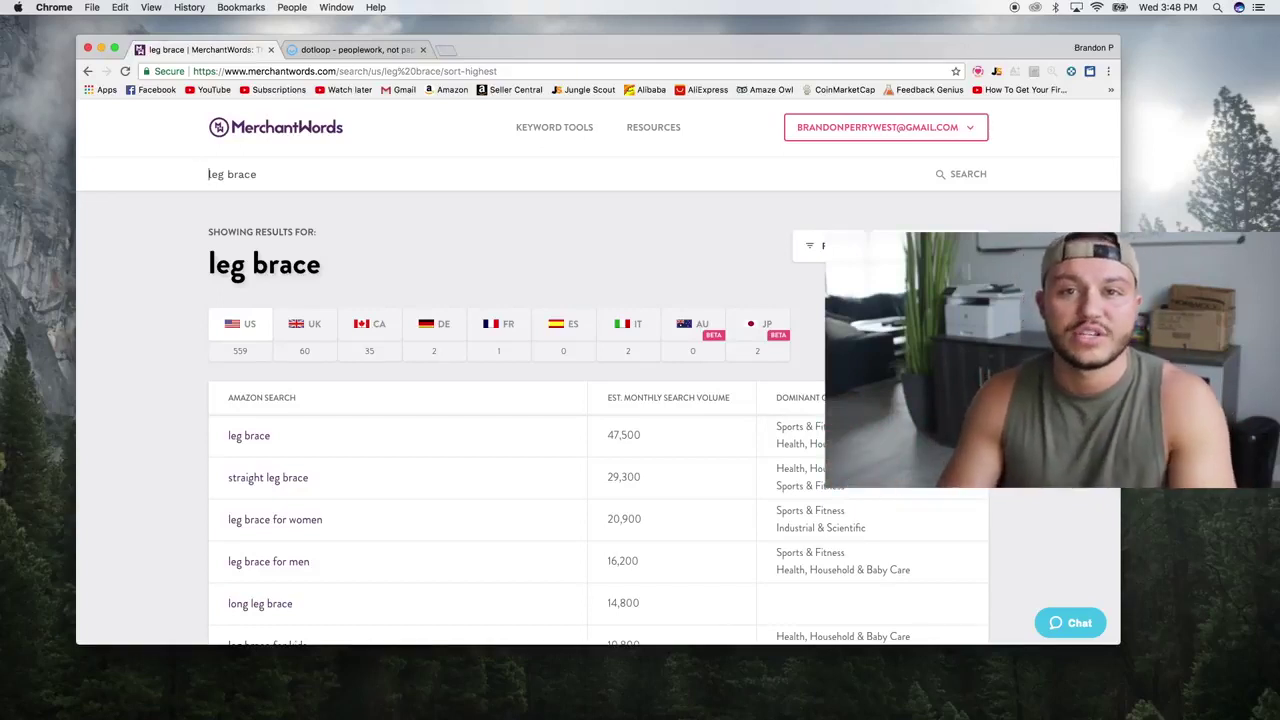
scroll(245, 300, "down", 3)
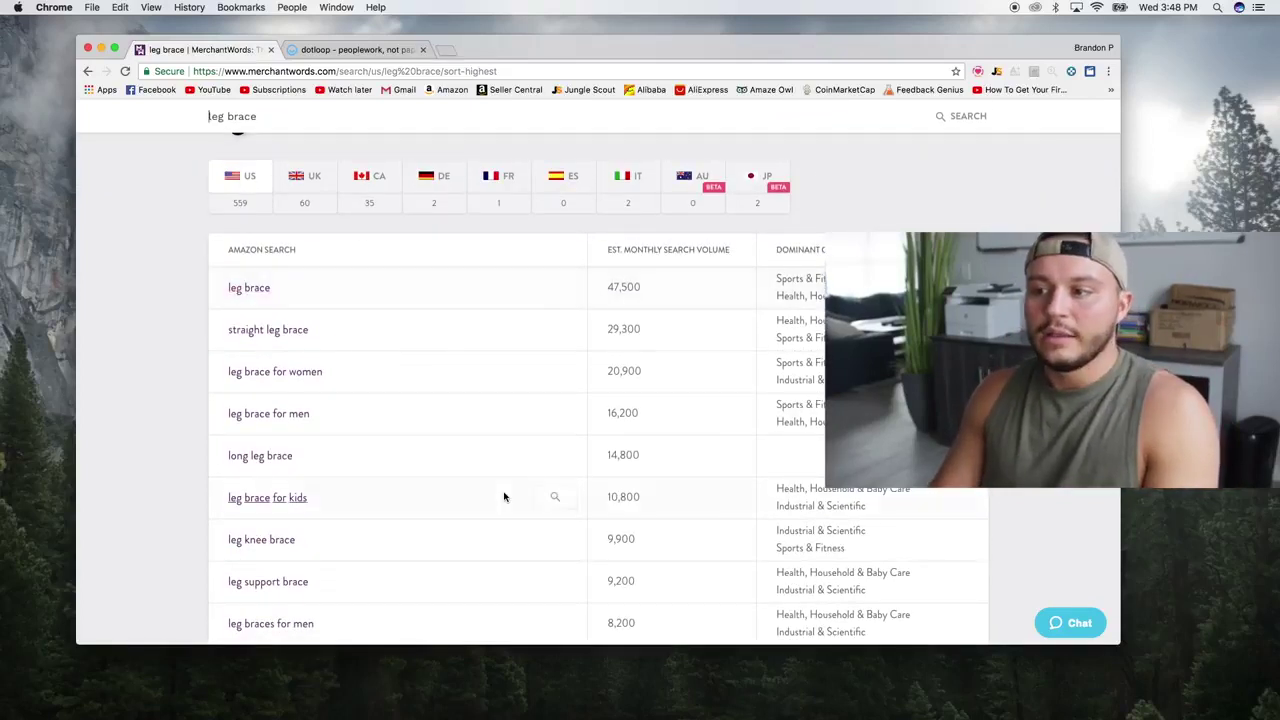
scroll(504, 497, "up", 3)
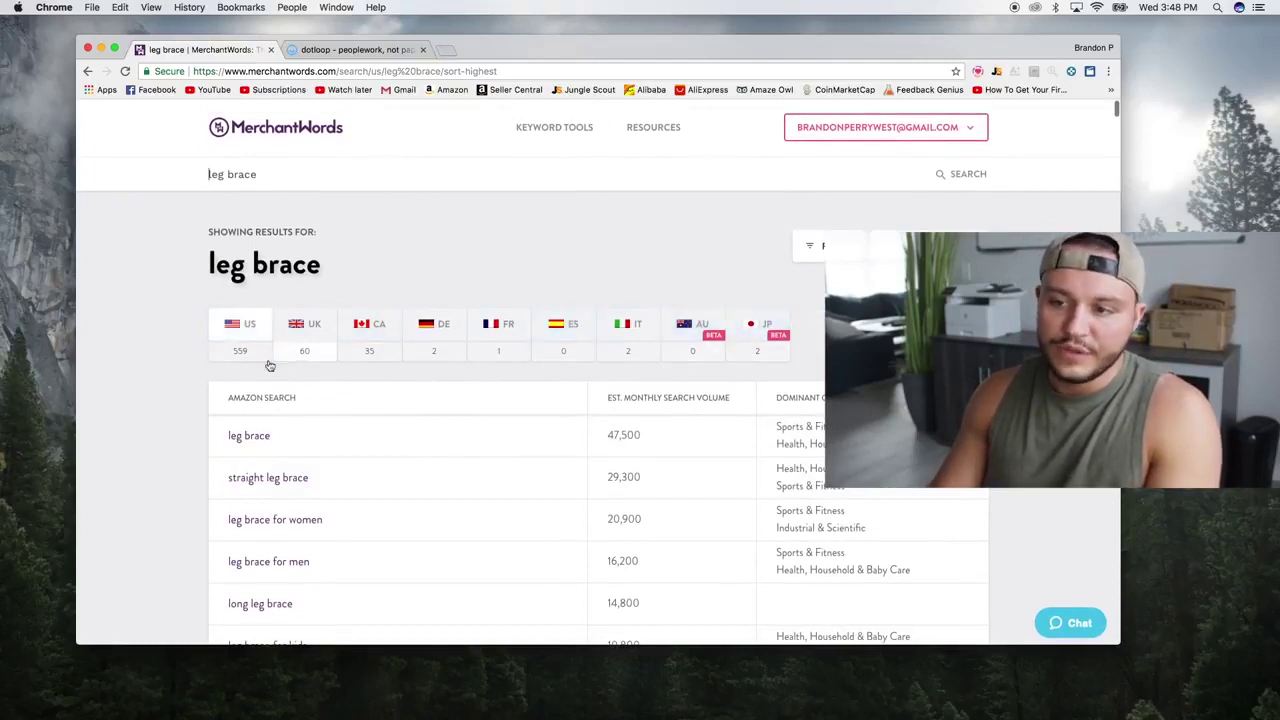
left_click(240, 335)
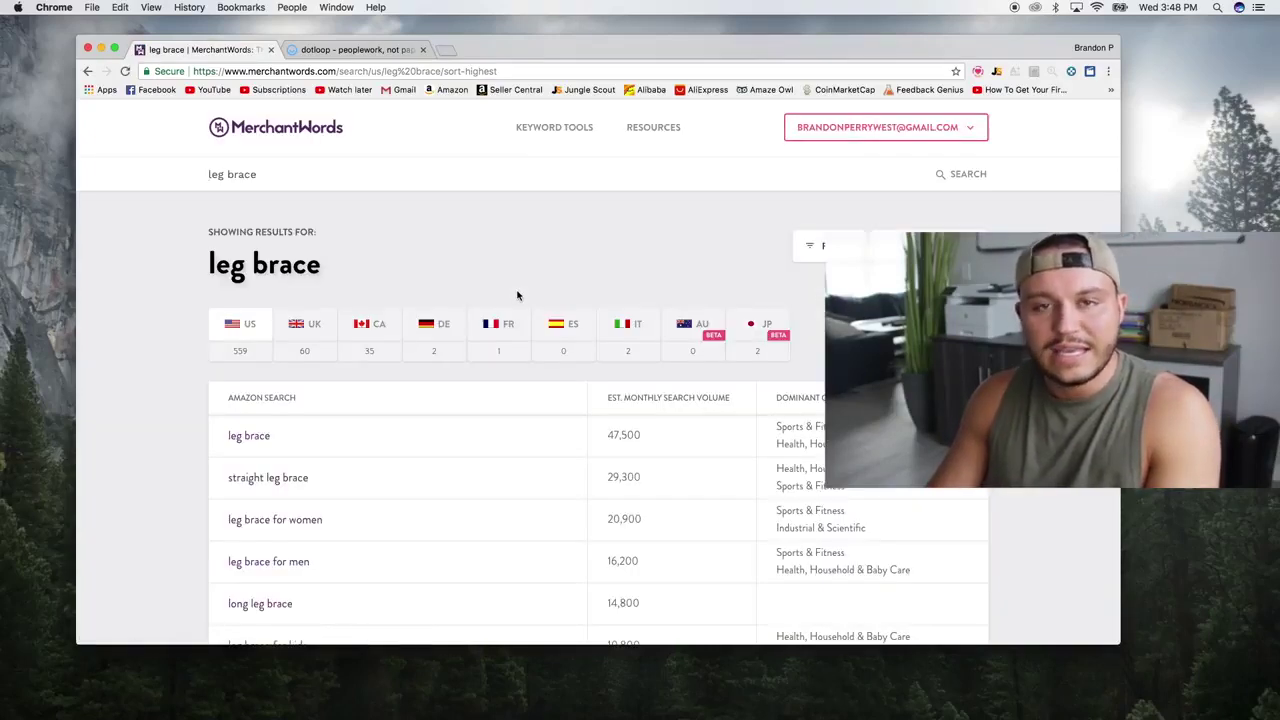
scroll(301, 298, "down", 3)
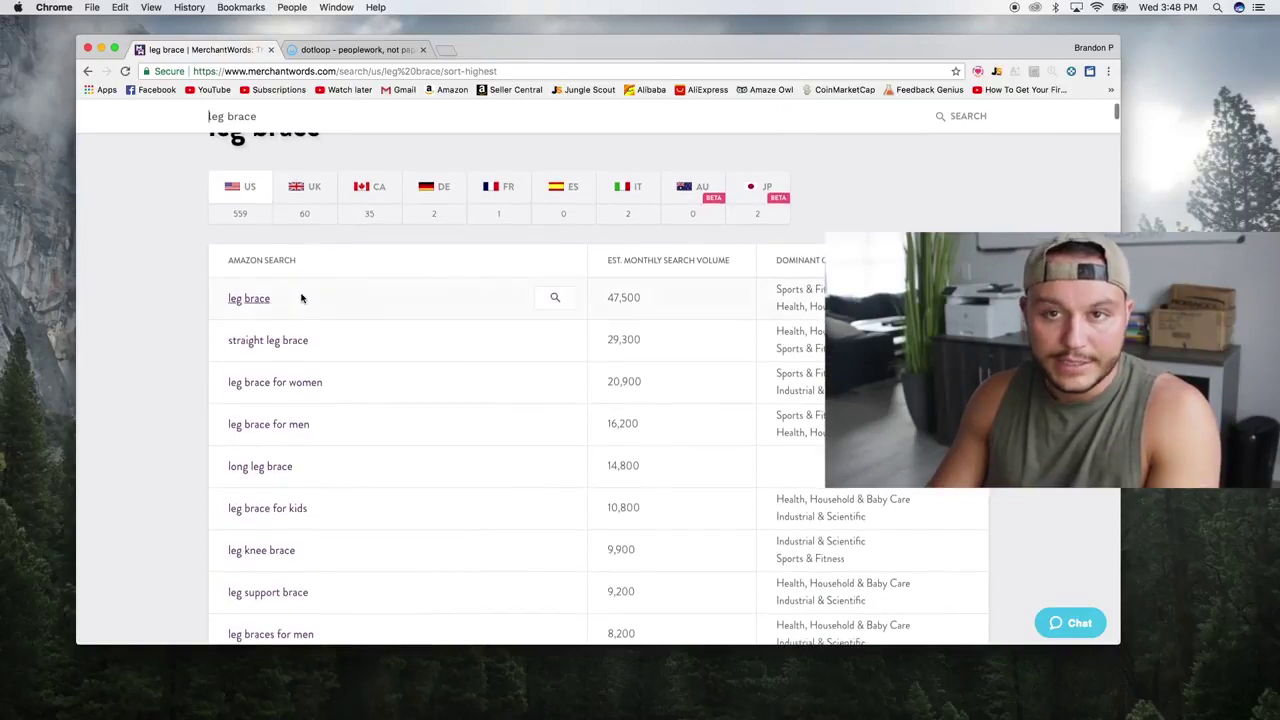
scroll(301, 296, "down", 1)
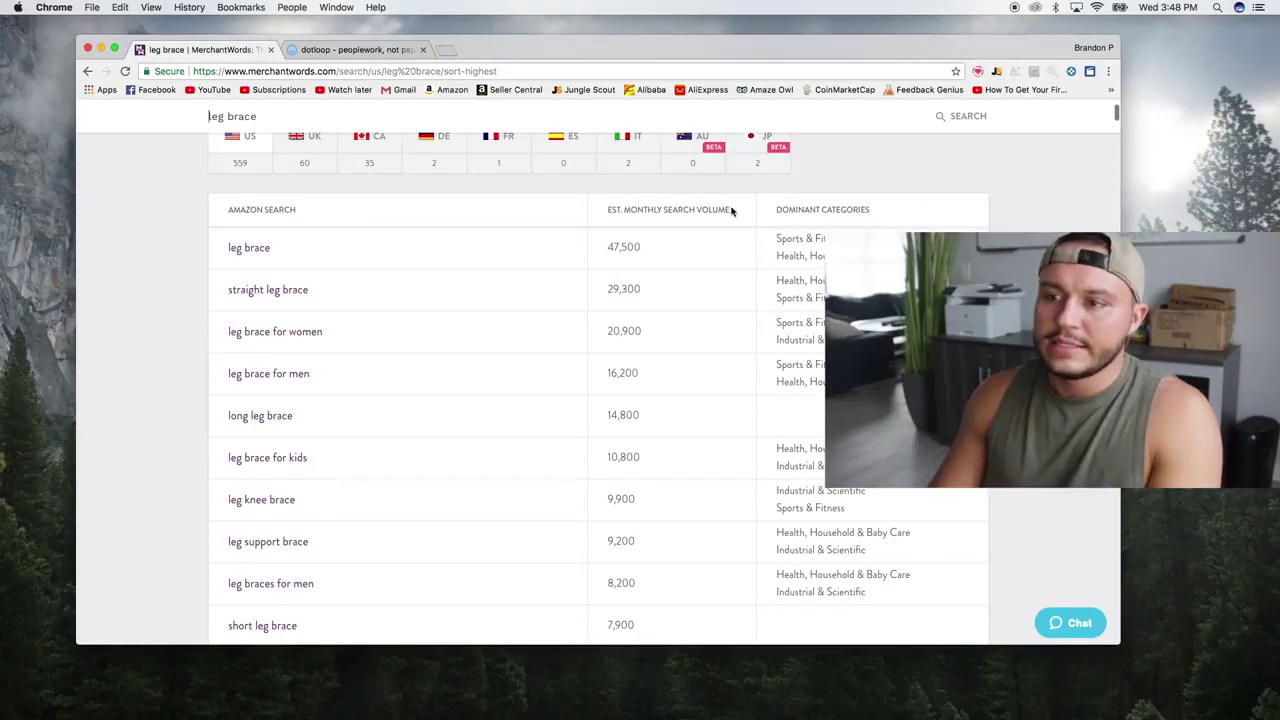
left_click_drag(731, 211, 671, 251)
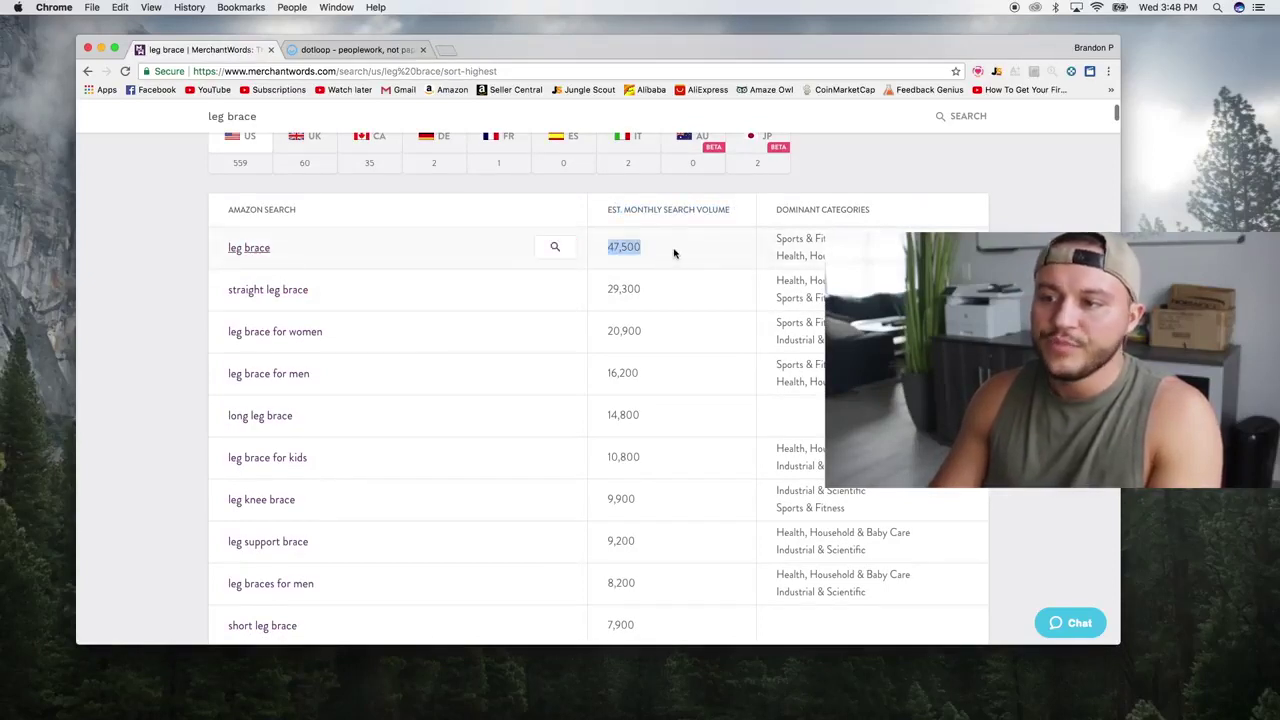
left_click(674, 253)
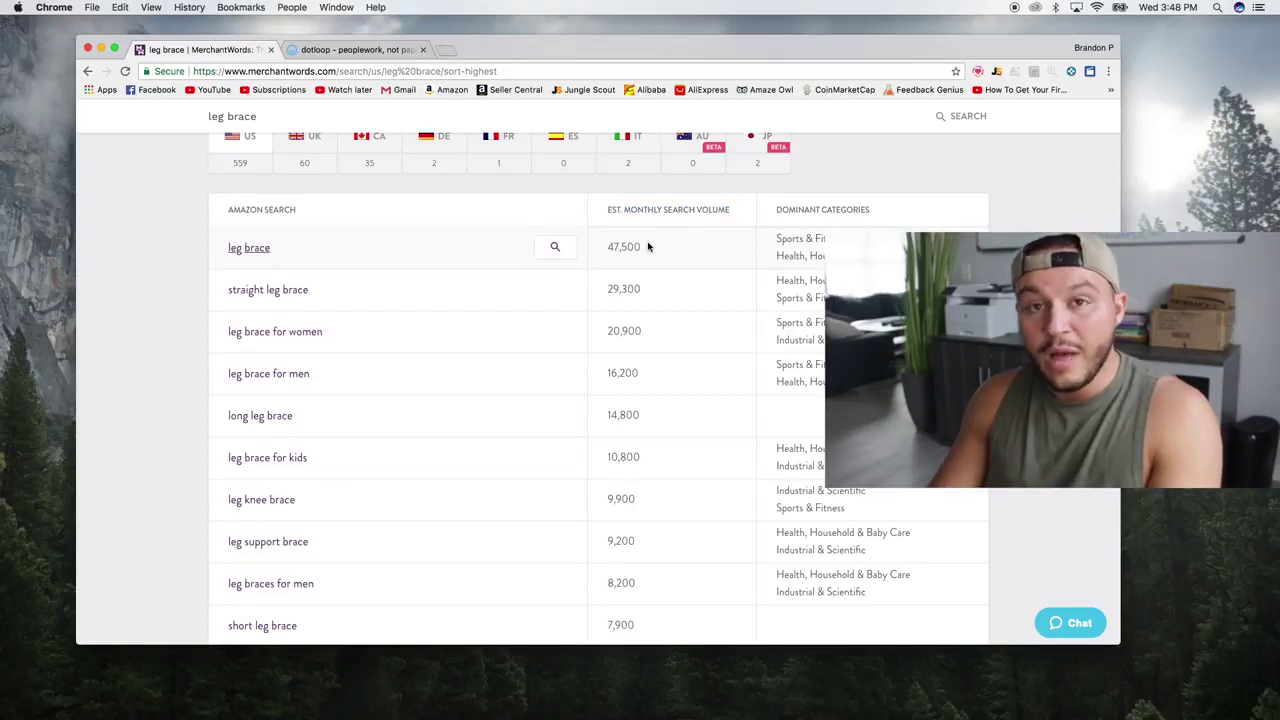
left_click_drag(657, 258, 615, 246)
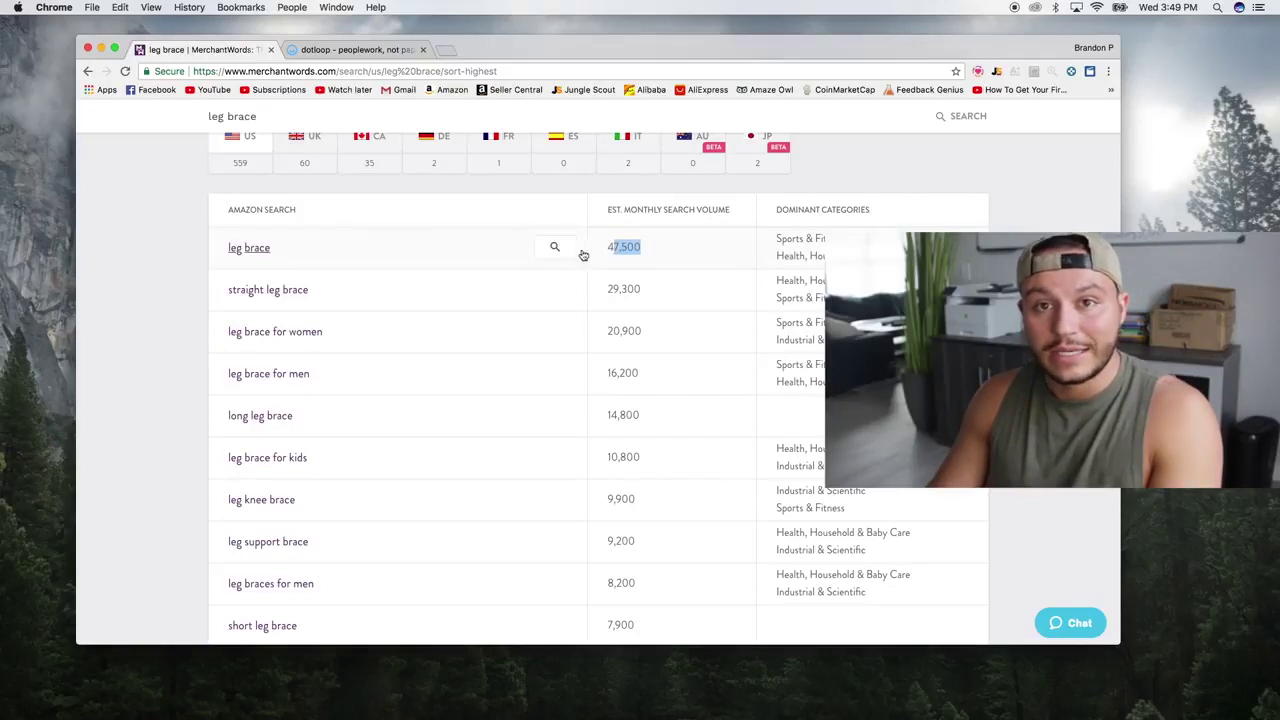
left_click(673, 254)
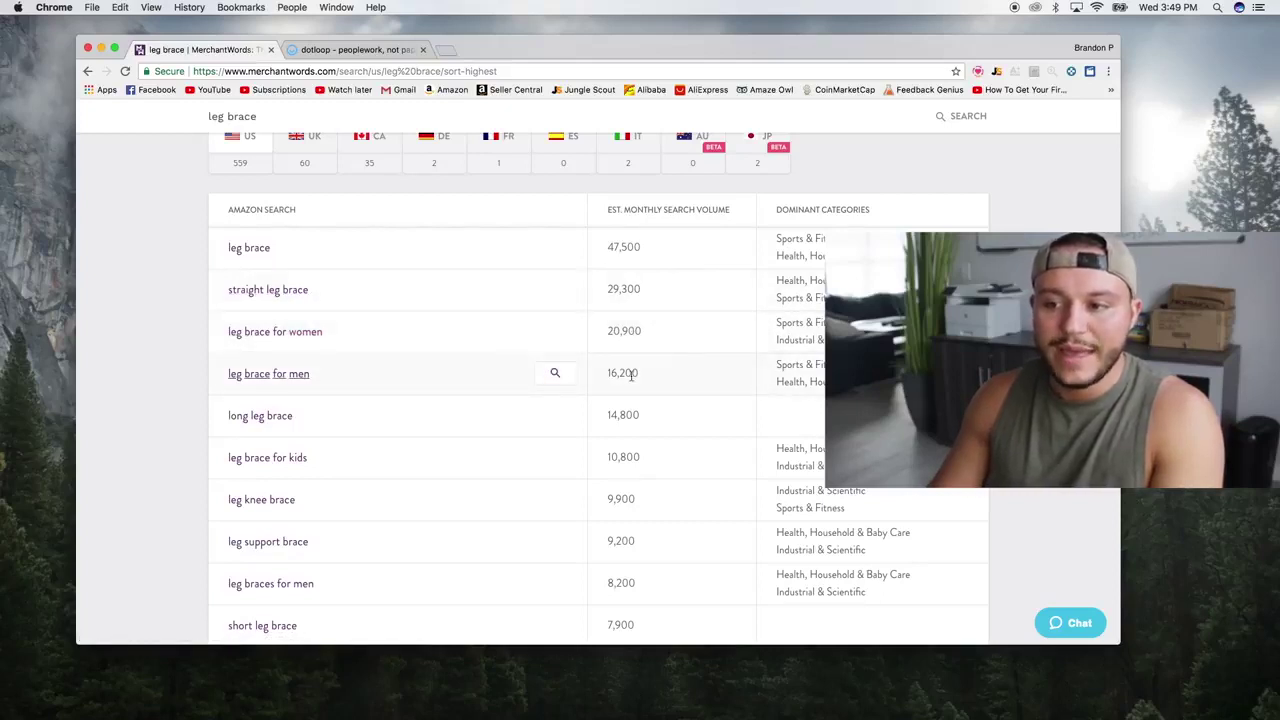
Scroll the keyword table to long leg brace (14,800), dog leg brace (7,700) and chair leg brace (7,300)
scroll(631, 375, "down", 2)
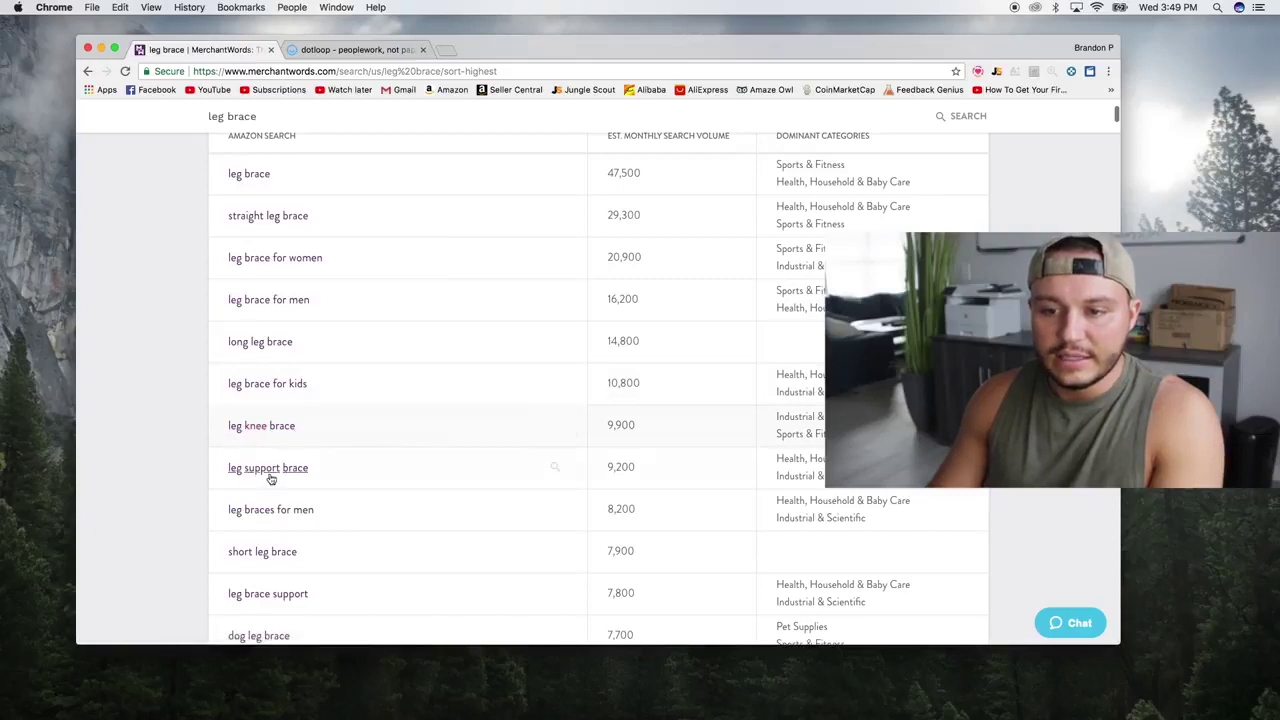
scroll(251, 538, "down", 3)
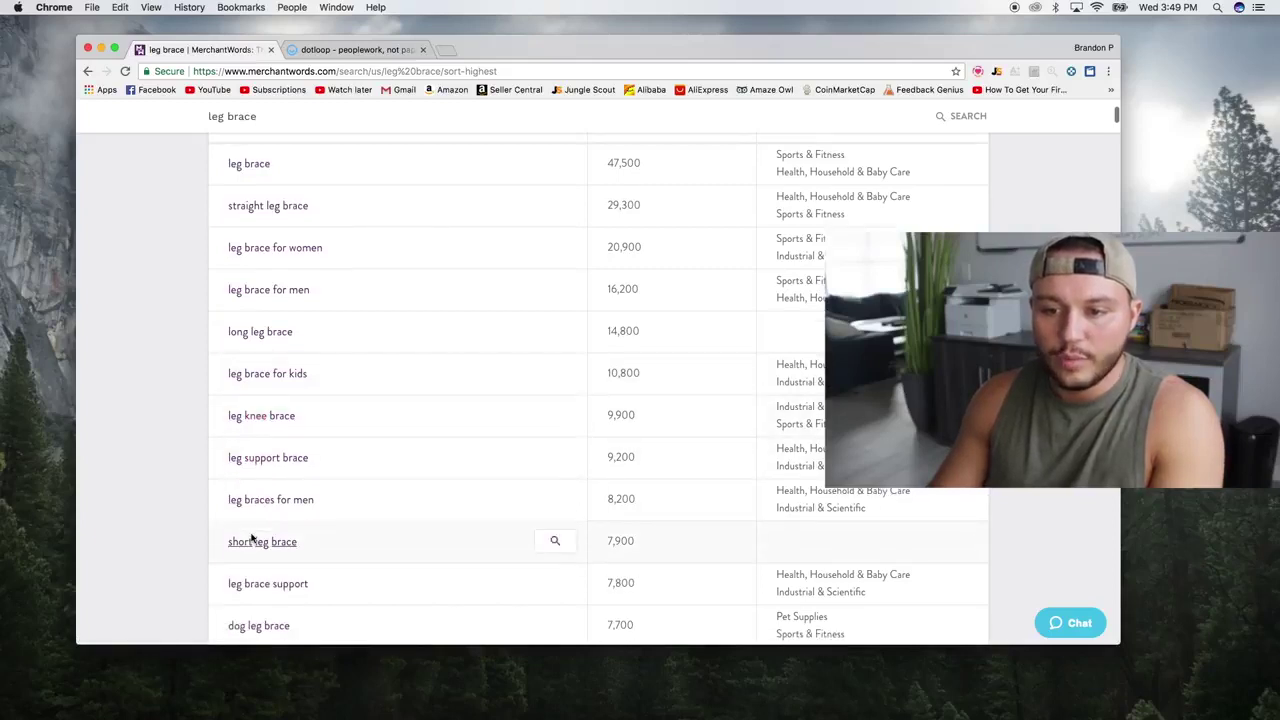
scroll(251, 538, "down", 2)
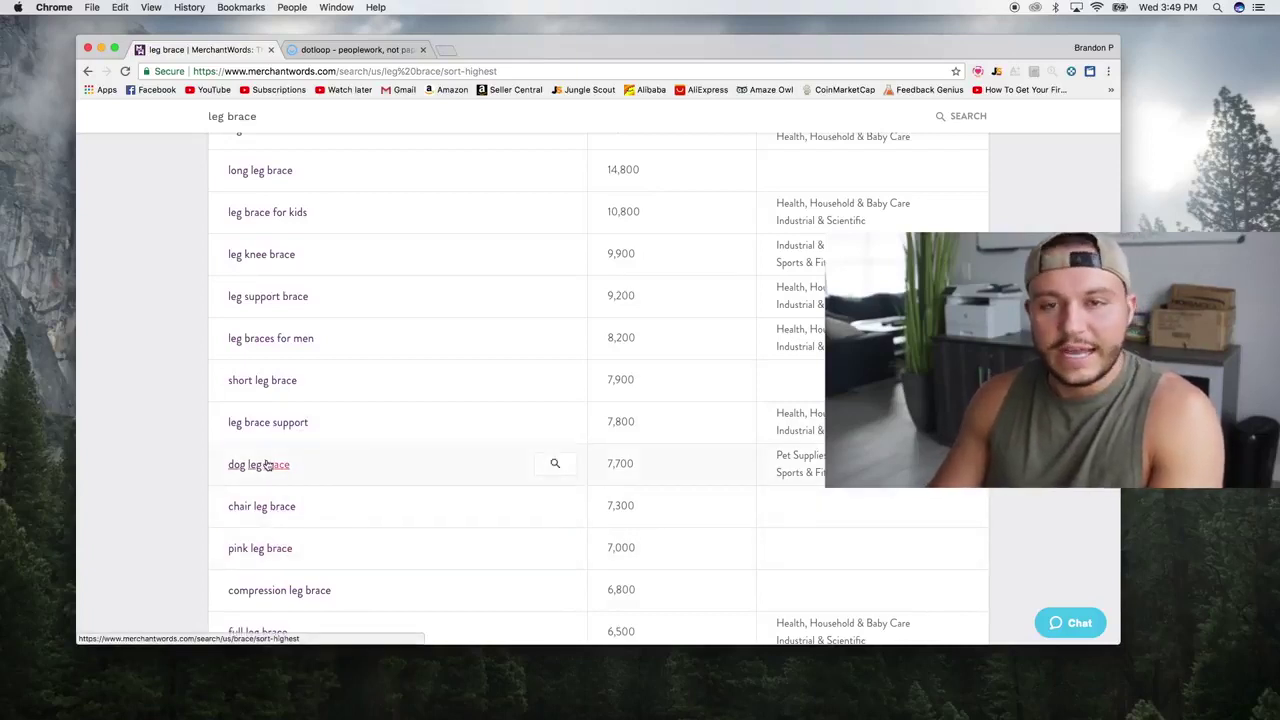
Load the Amazon homepage in a new browser tab
left_click(447, 50)
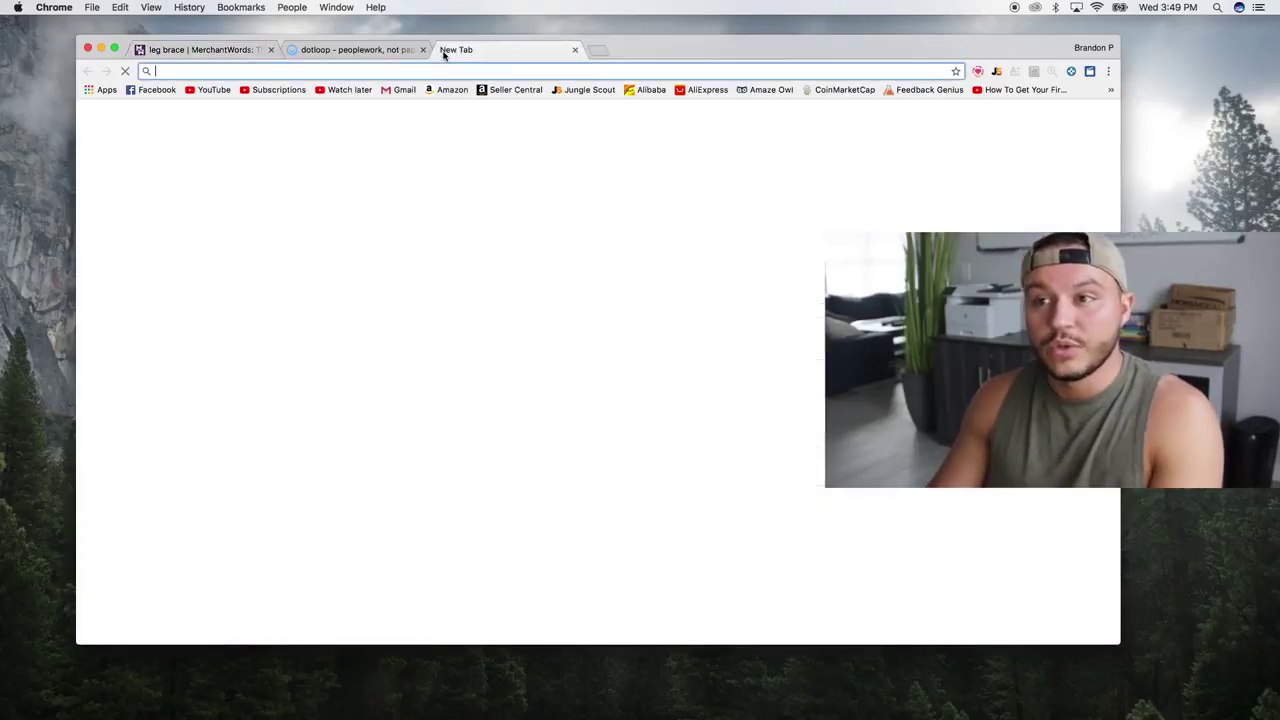
left_click(449, 89)
left_click(237, 55)
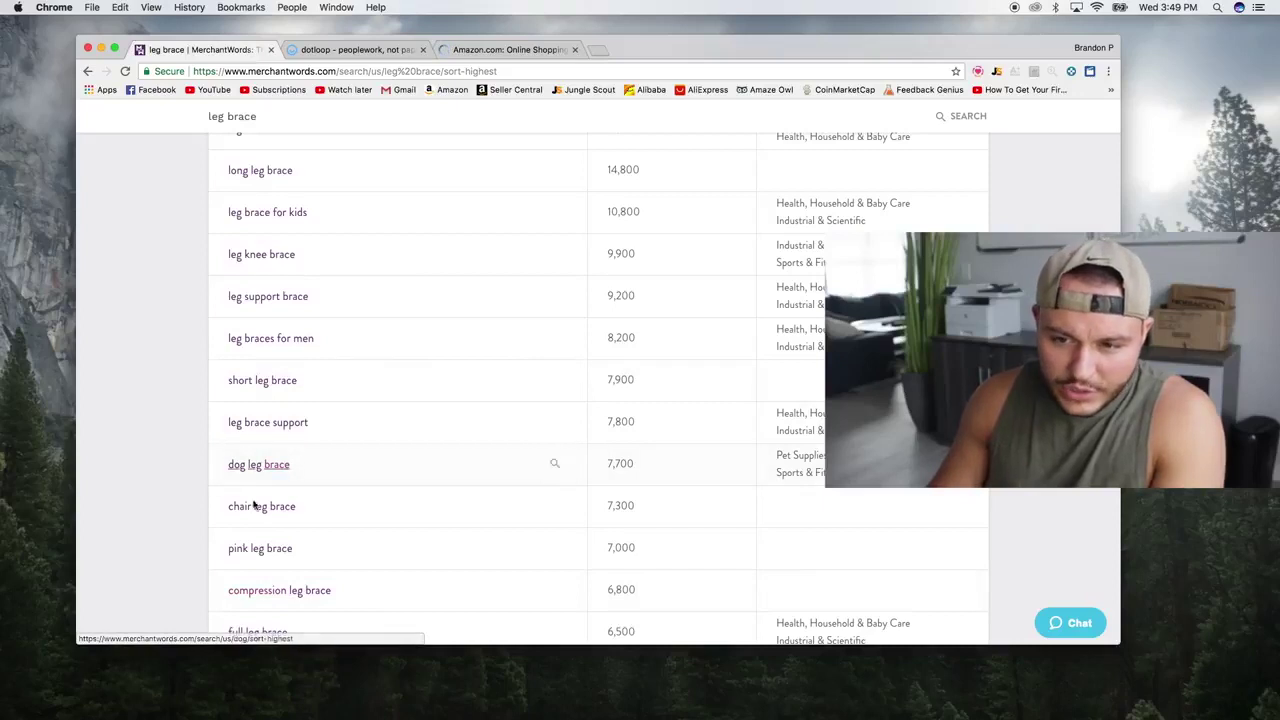
left_click(467, 56)
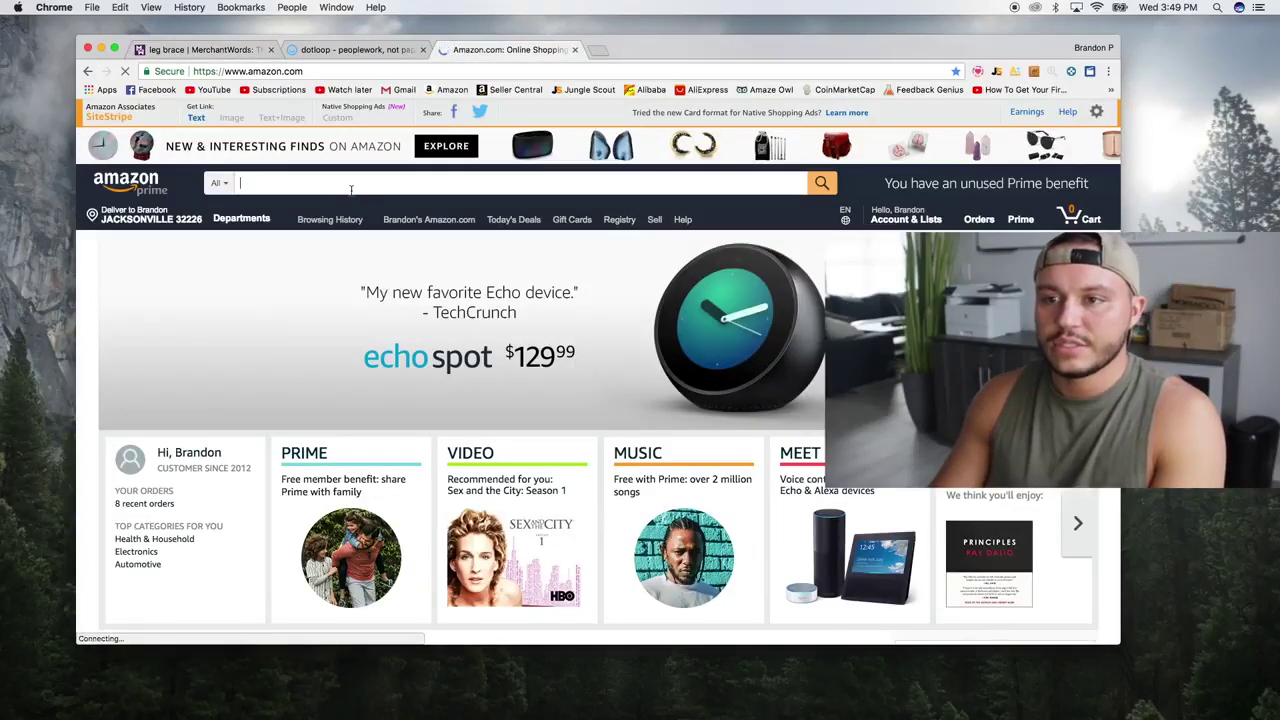
Search Amazon for 'chair leg brace' and browse the results, led by a $5.00 four-pack corner brace
left_click(350, 189)
type("chair leg brace")
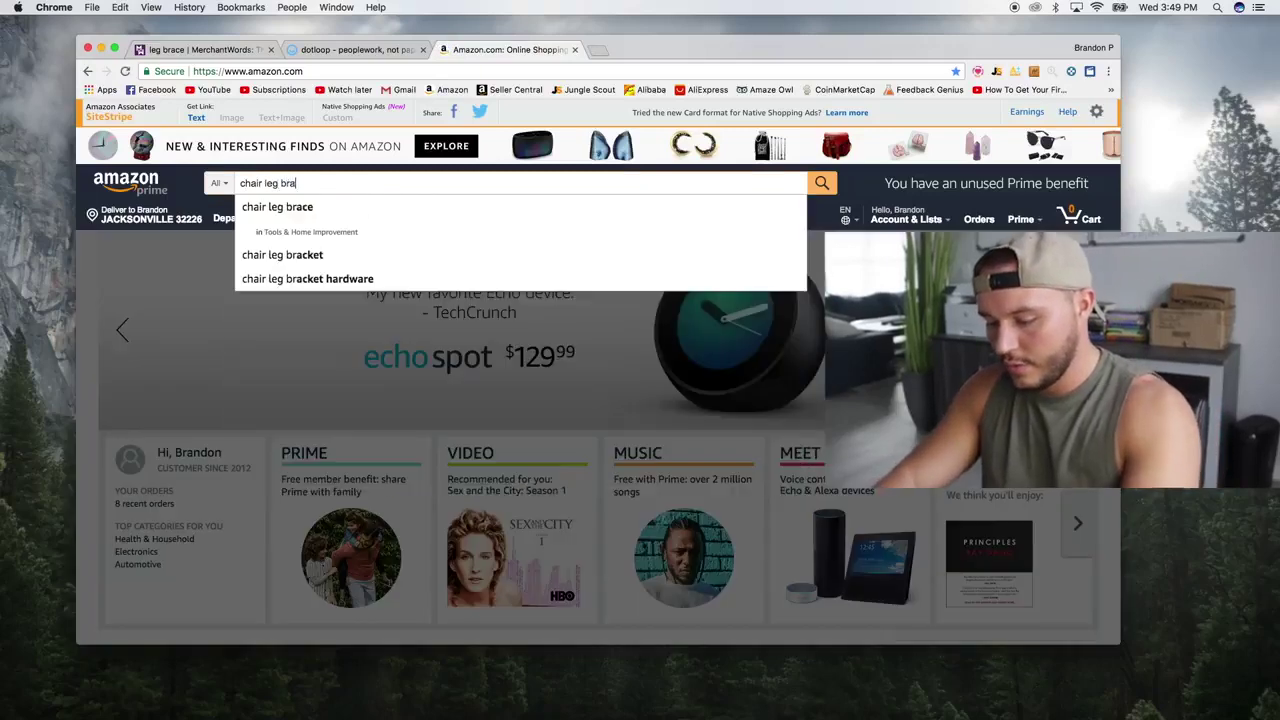
key("Return")
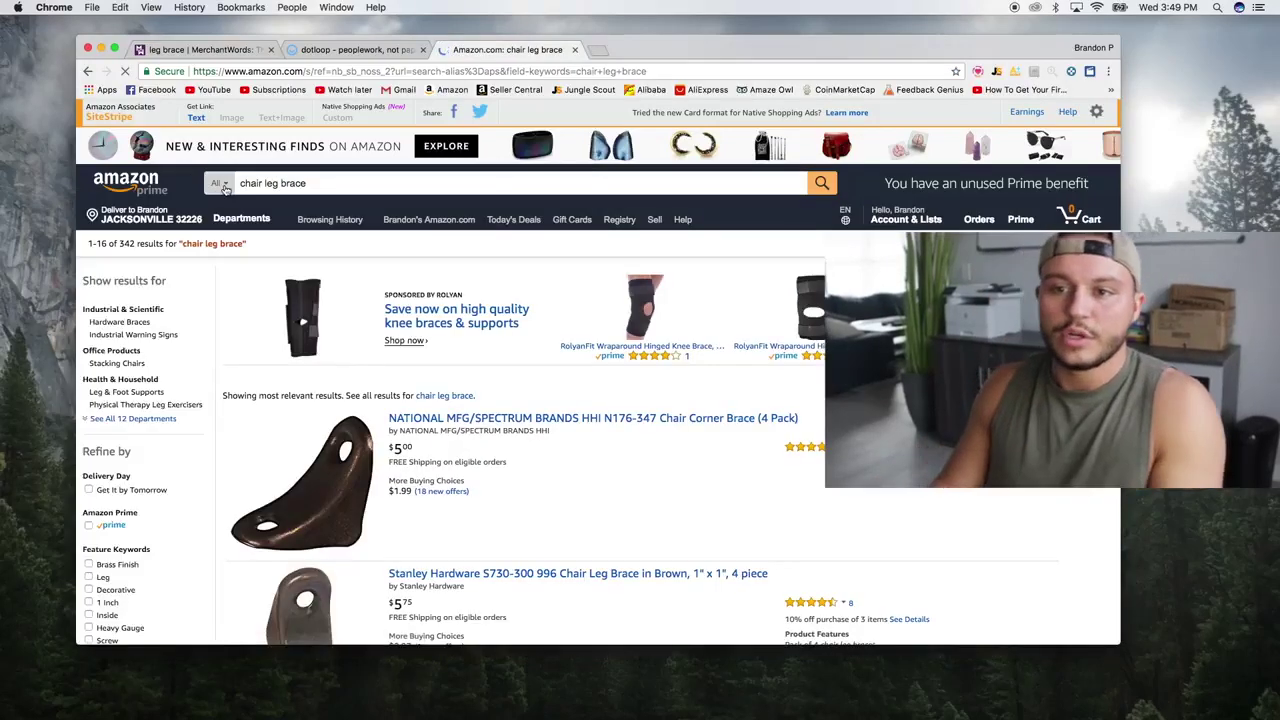
scroll(565, 313, "down", 1)
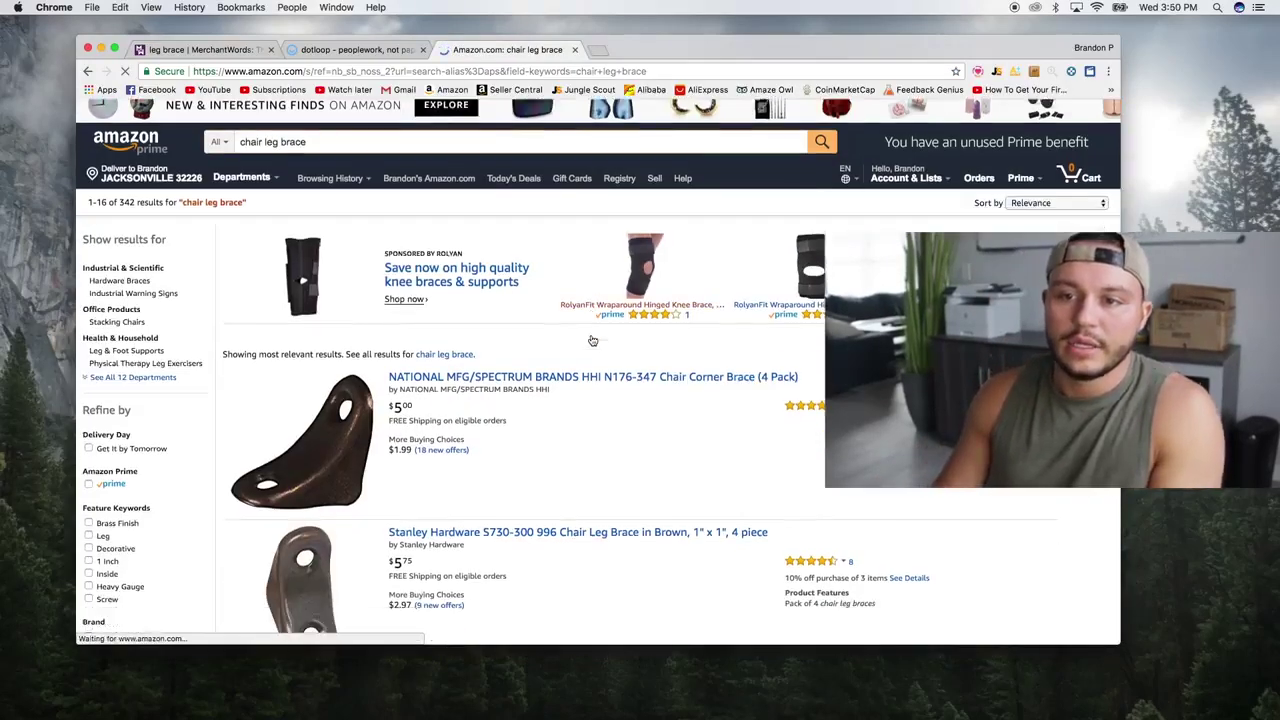
scroll(385, 376, "down", 3)
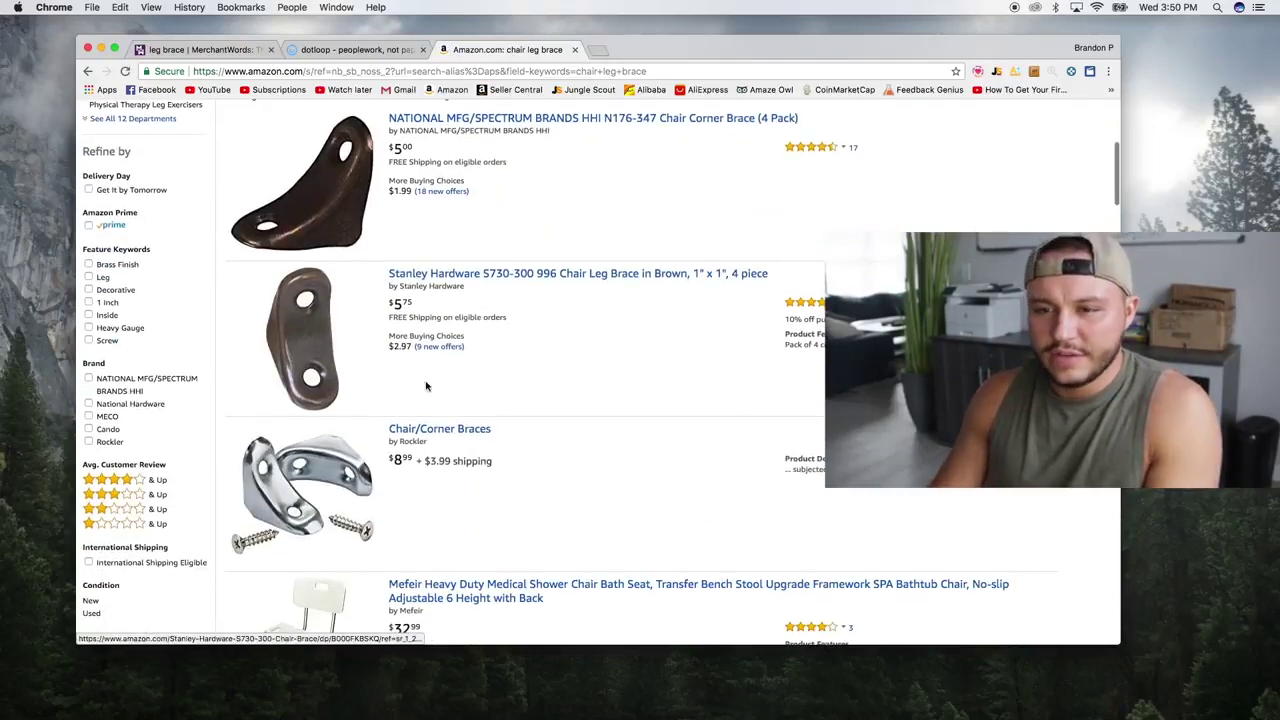
scroll(385, 376, "down", 3)
scroll(335, 345, "up", 3)
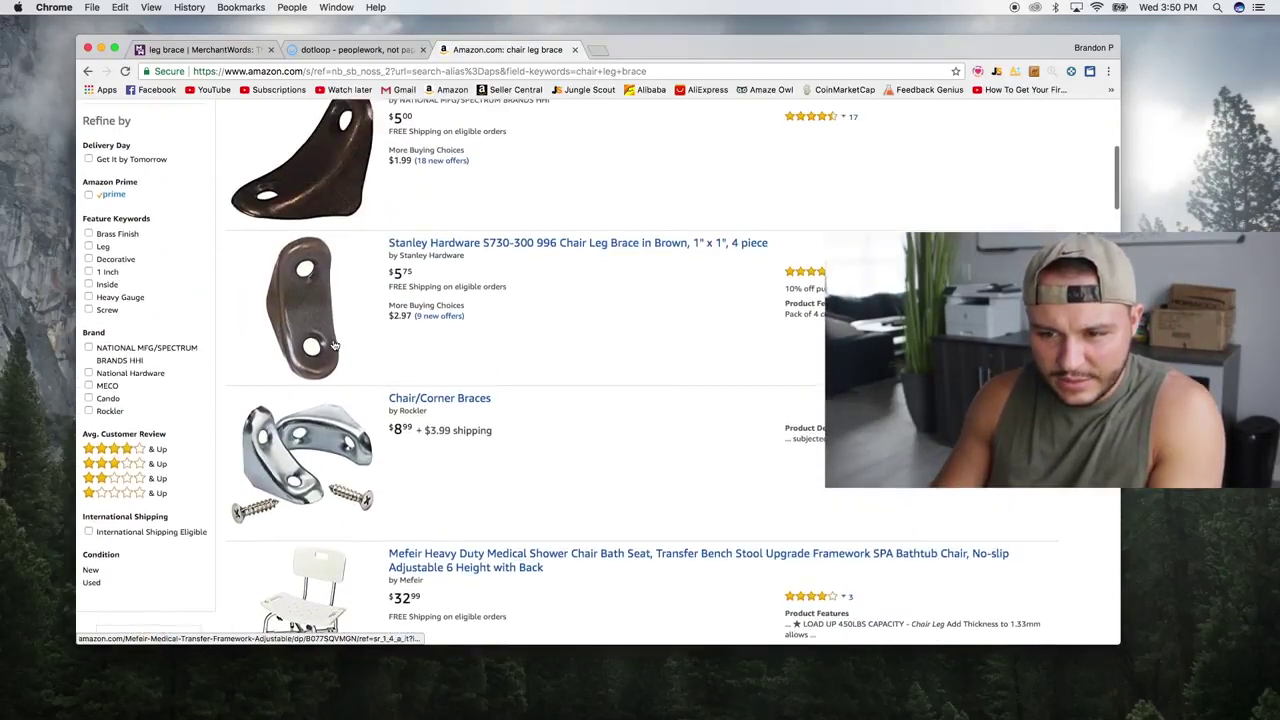
scroll(335, 345, "up", 2)
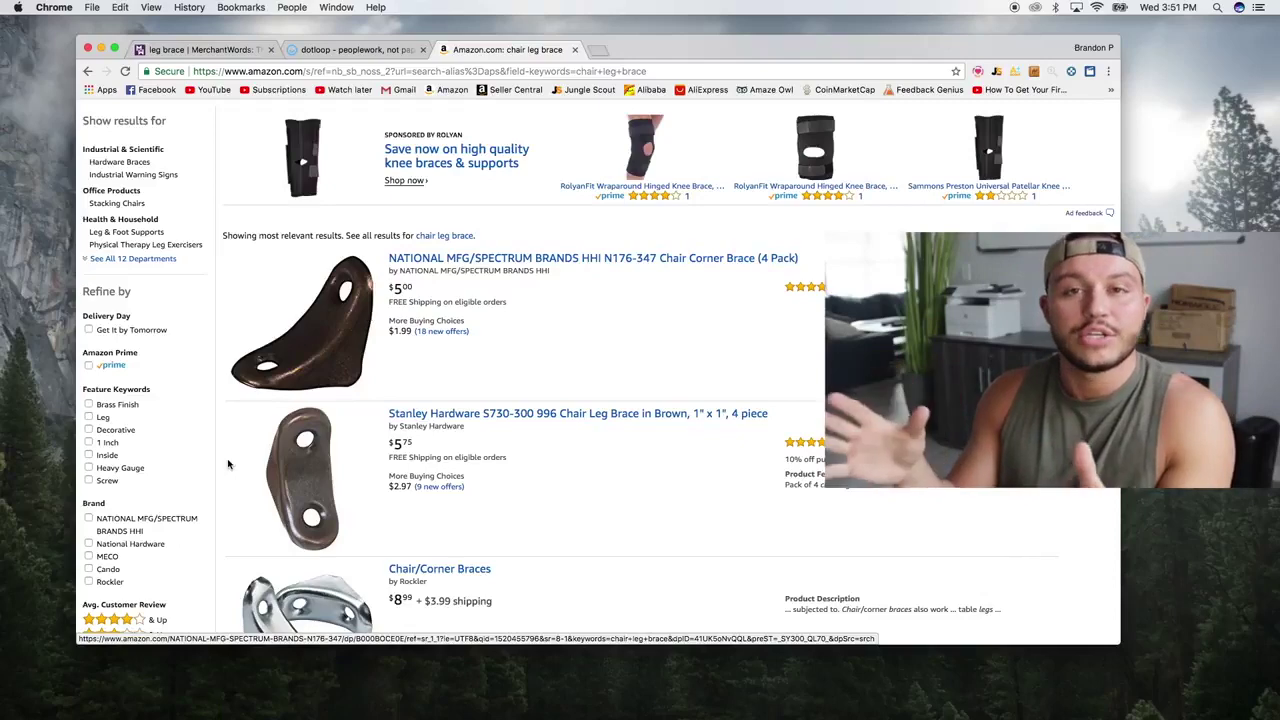
scroll(380, 260, "down", 2)
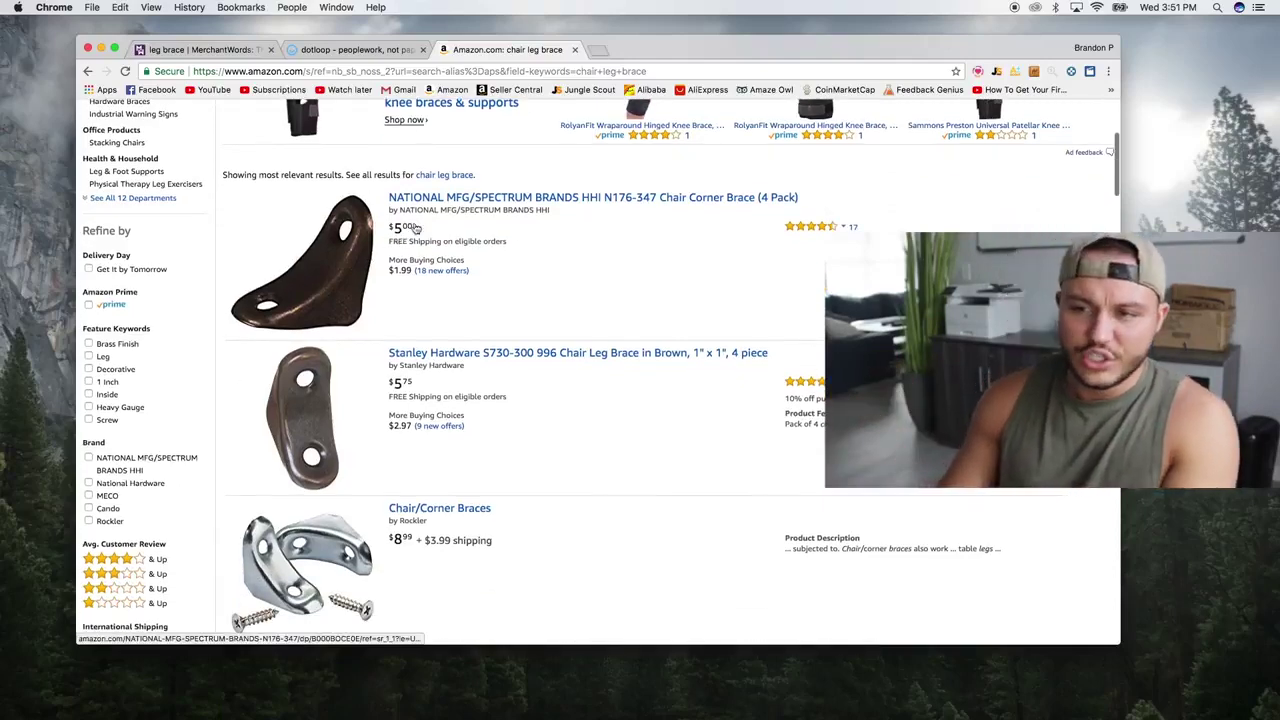
scroll(432, 390, "down", 5)
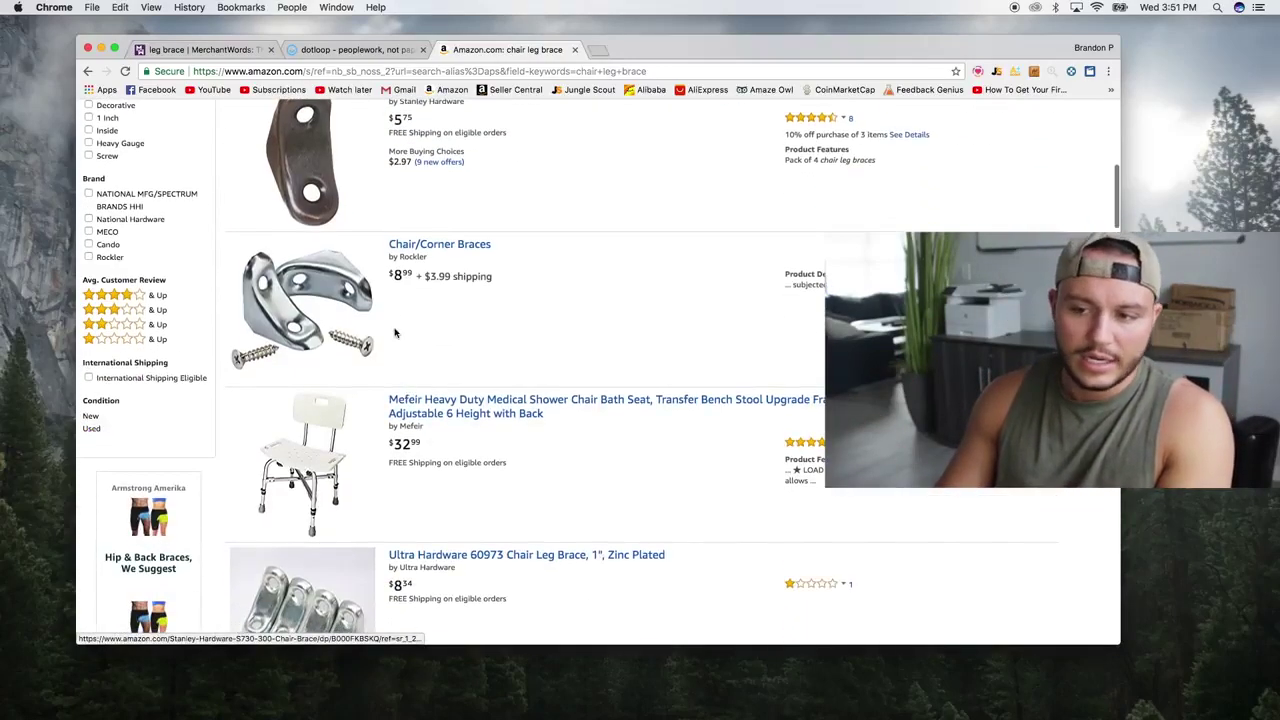
scroll(418, 481, "down", 3)
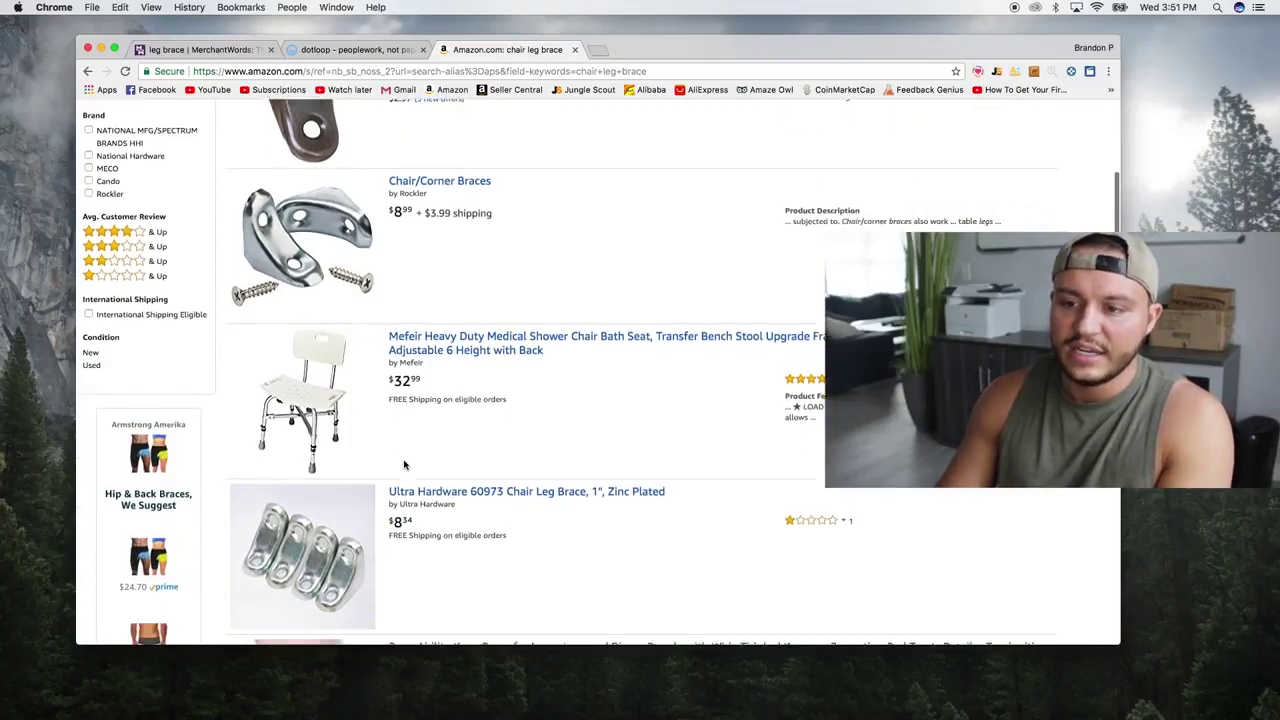
scroll(414, 442, "down", 5)
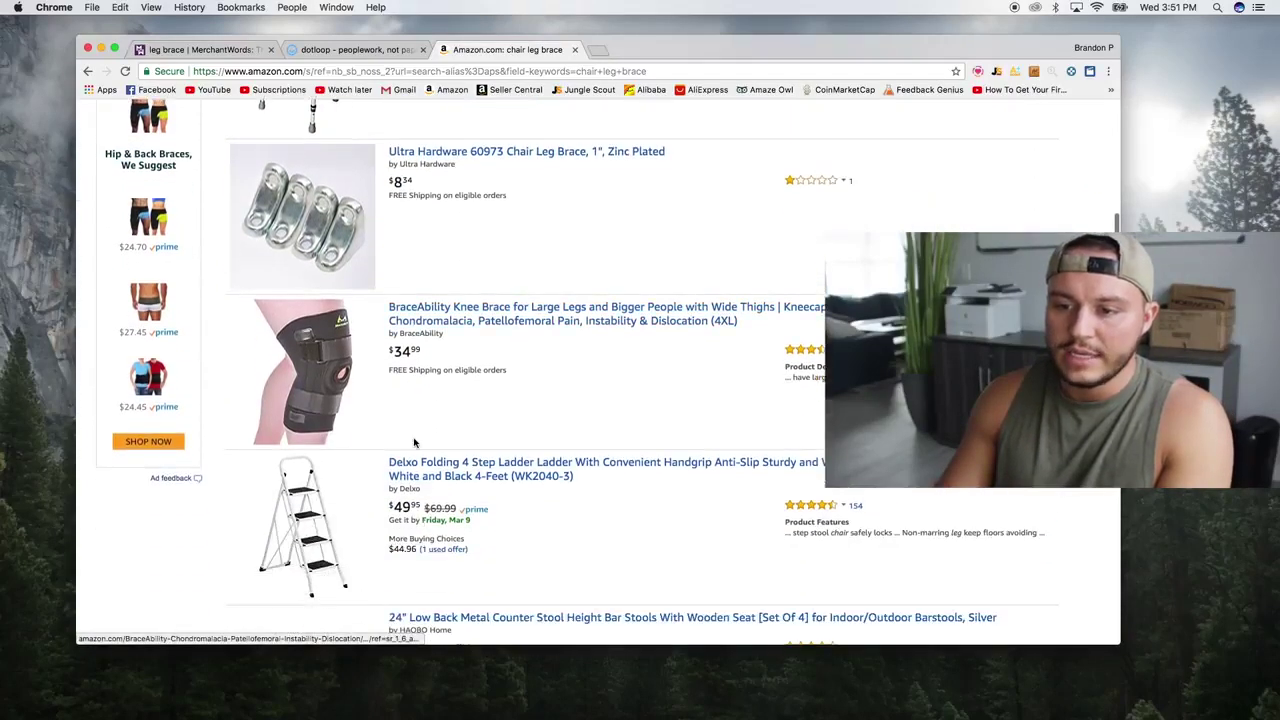
scroll(414, 442, "up", 3)
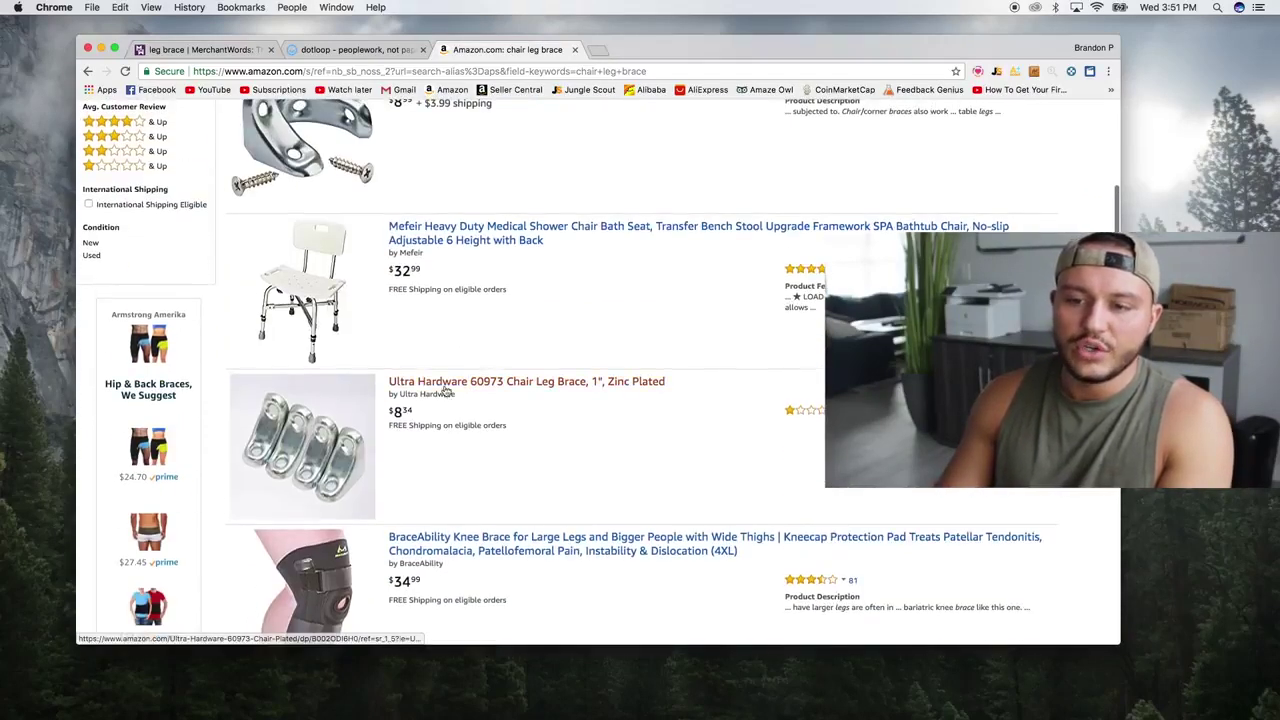
scroll(467, 392, "up", 5)
scroll(467, 392, "up", 1)
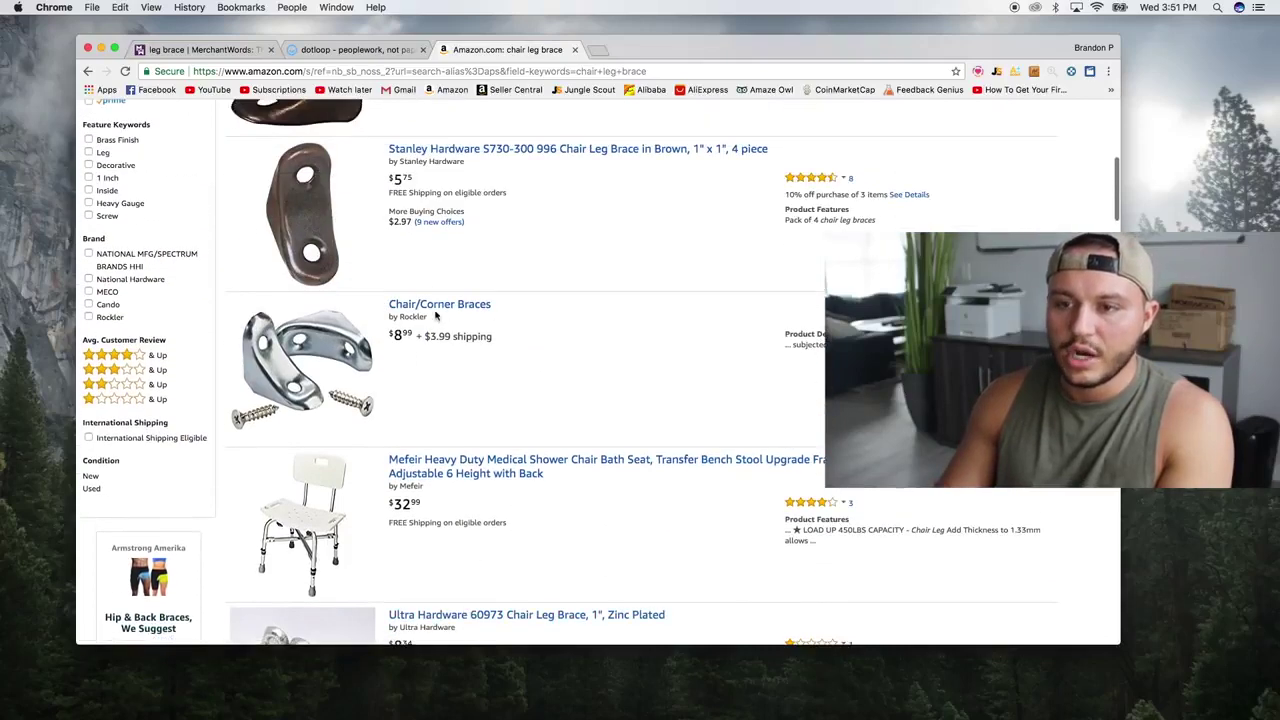
scroll(307, 281, "up", 4)
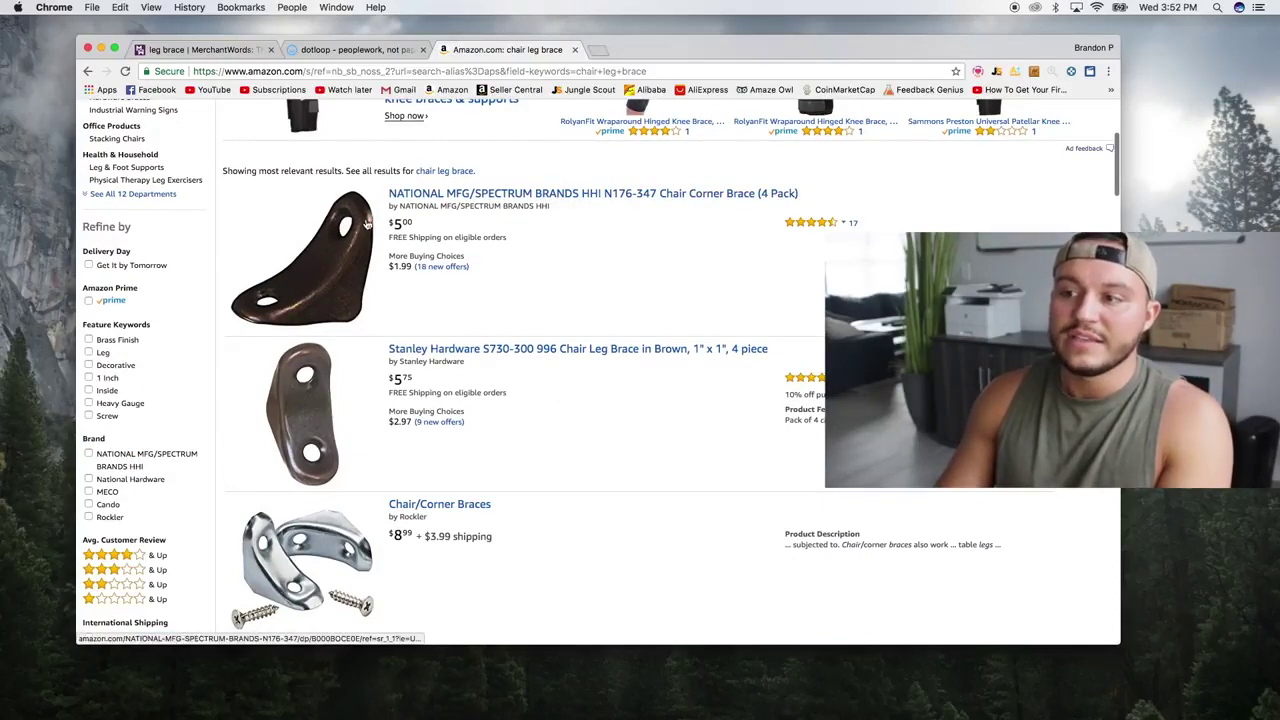
scroll(407, 234, "down", 1)
scroll(407, 234, "down", 1)
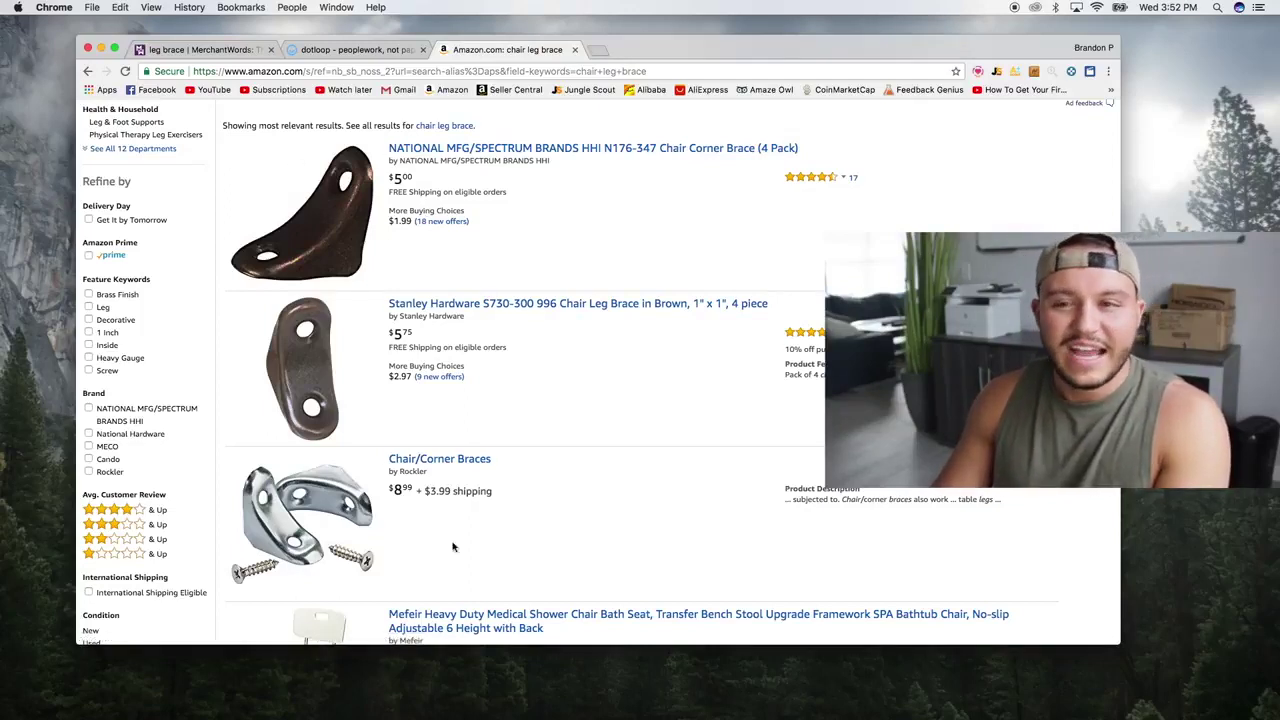
scroll(470, 485, "down", 5)
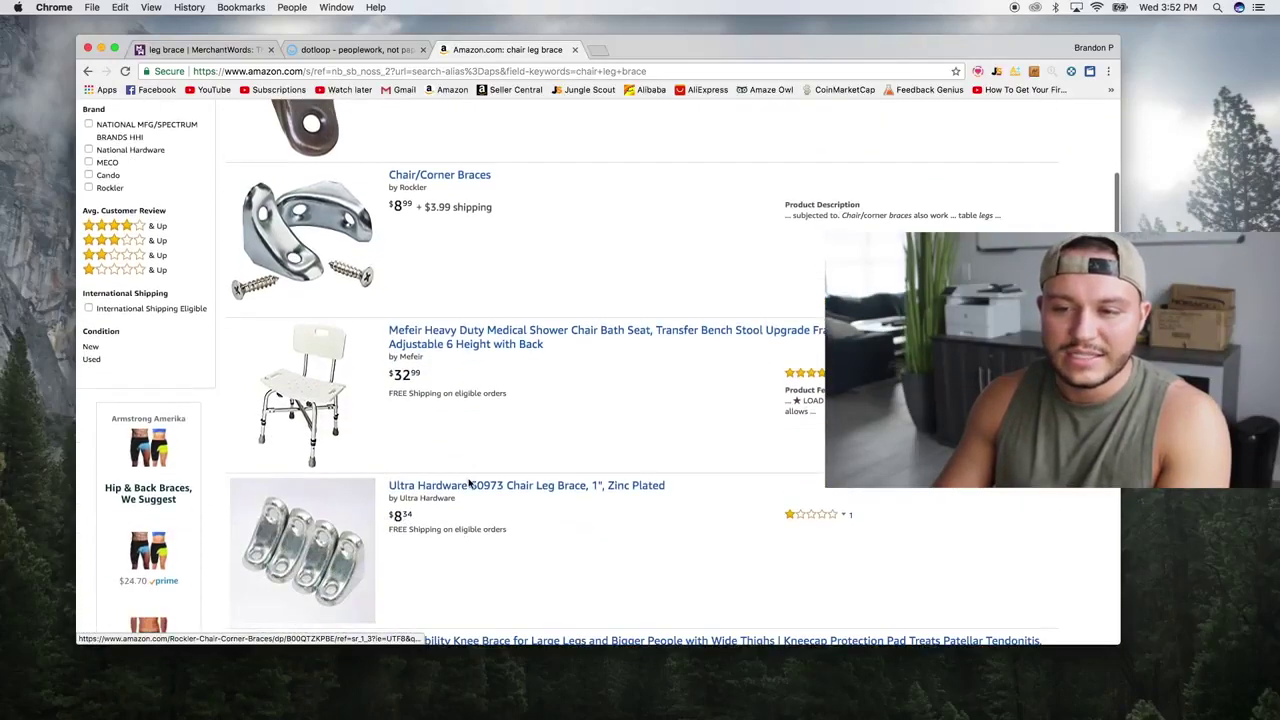
scroll(470, 485, "up", 15)
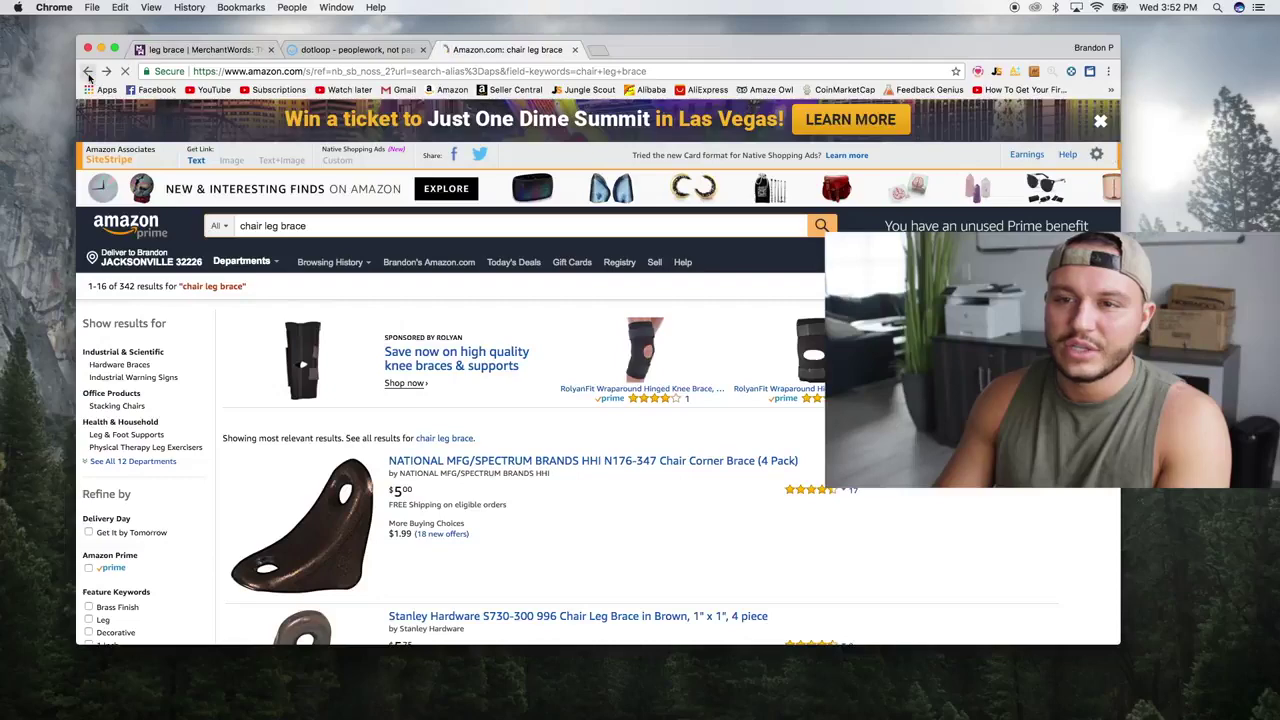
Search Amazon for 'leg brace' and pick the 'leg brace for dogs' suggestion
left_click(87, 71)
left_click(174, 50)
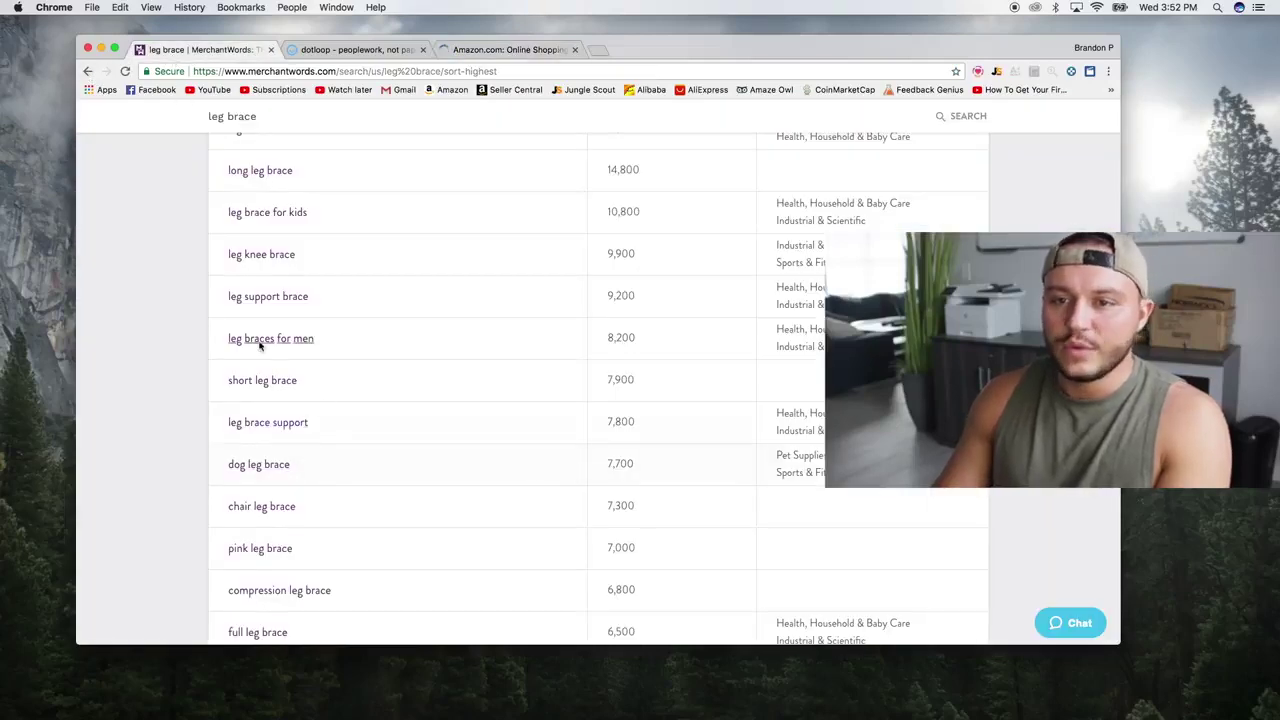
left_click(529, 50)
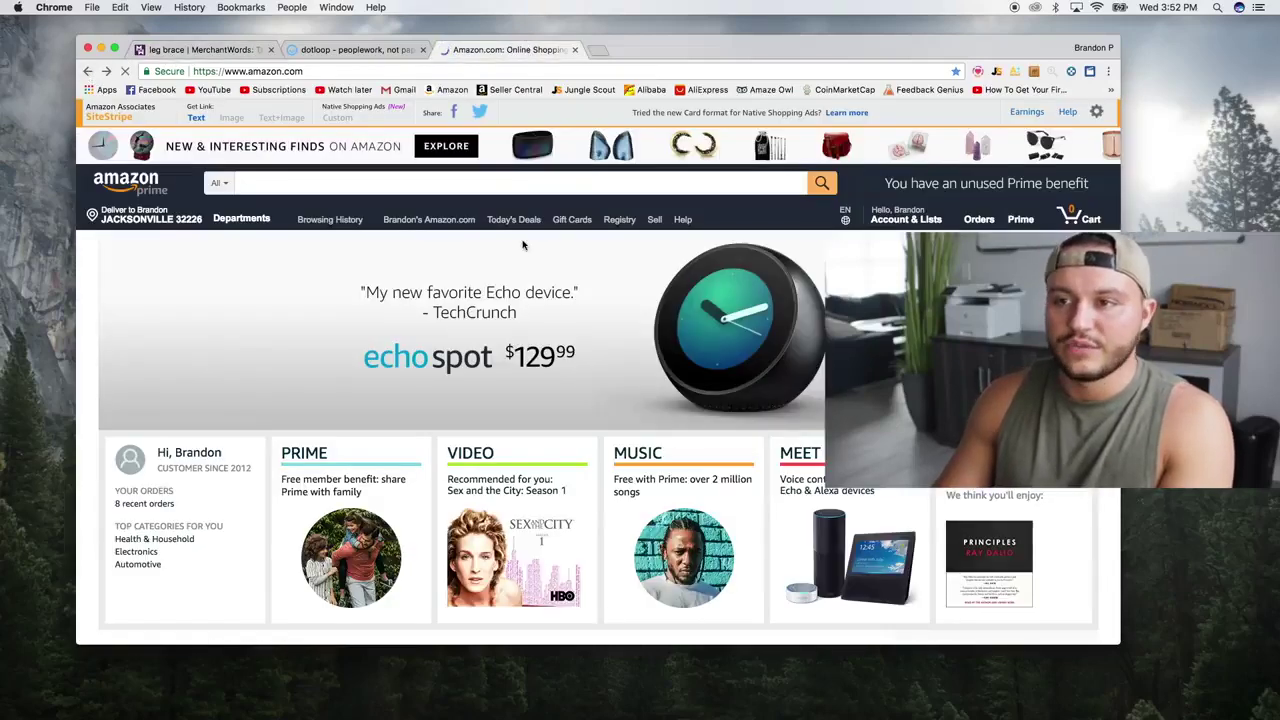
left_click(493, 186)
type("leg b")
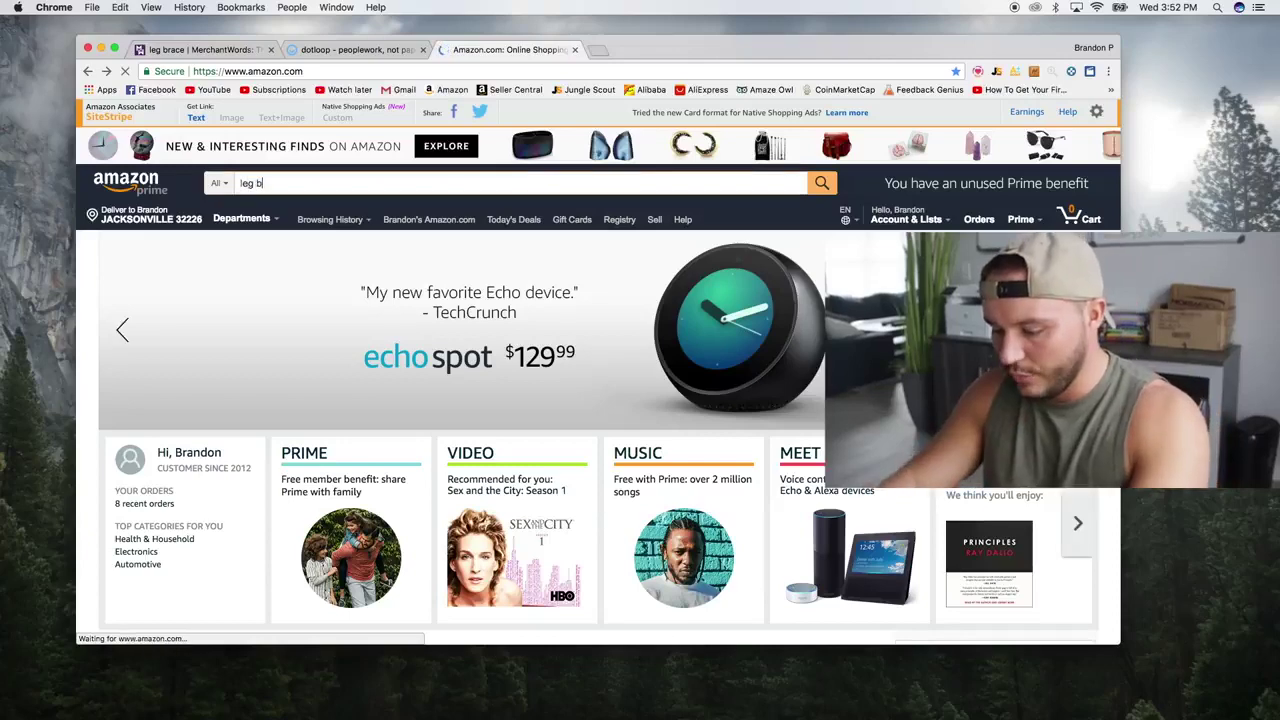
type("race")
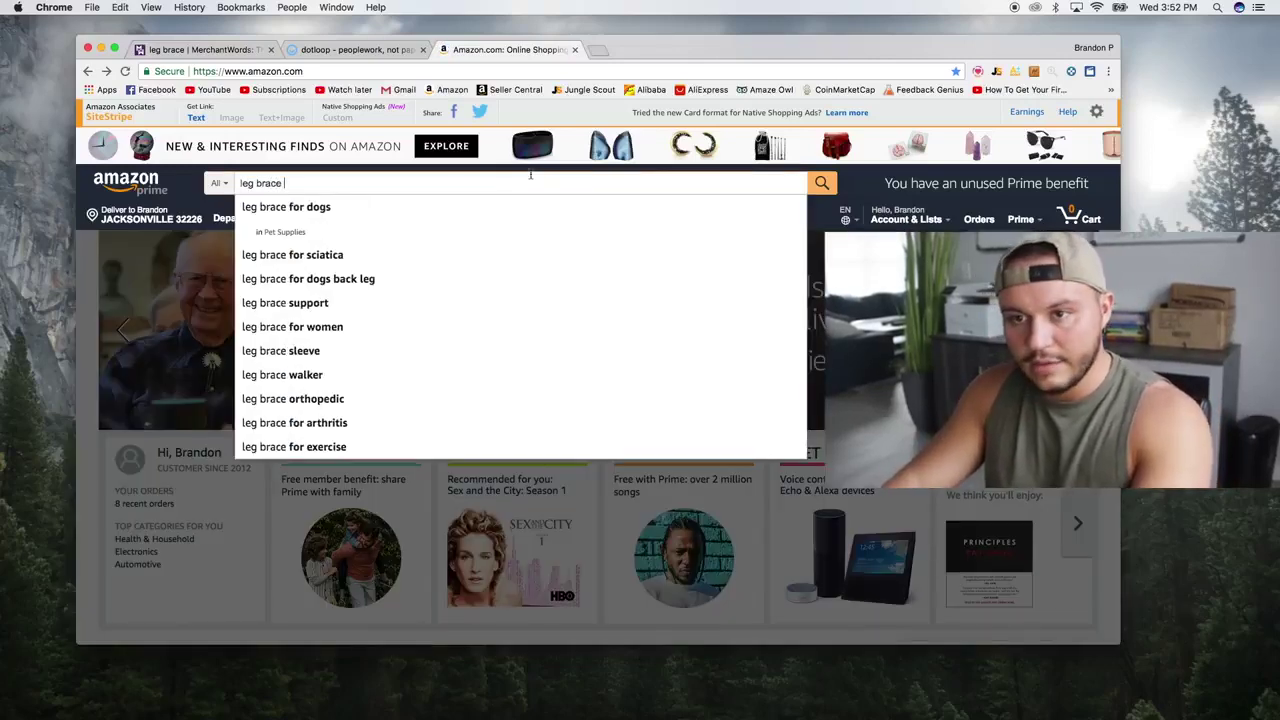
left_click(409, 212)
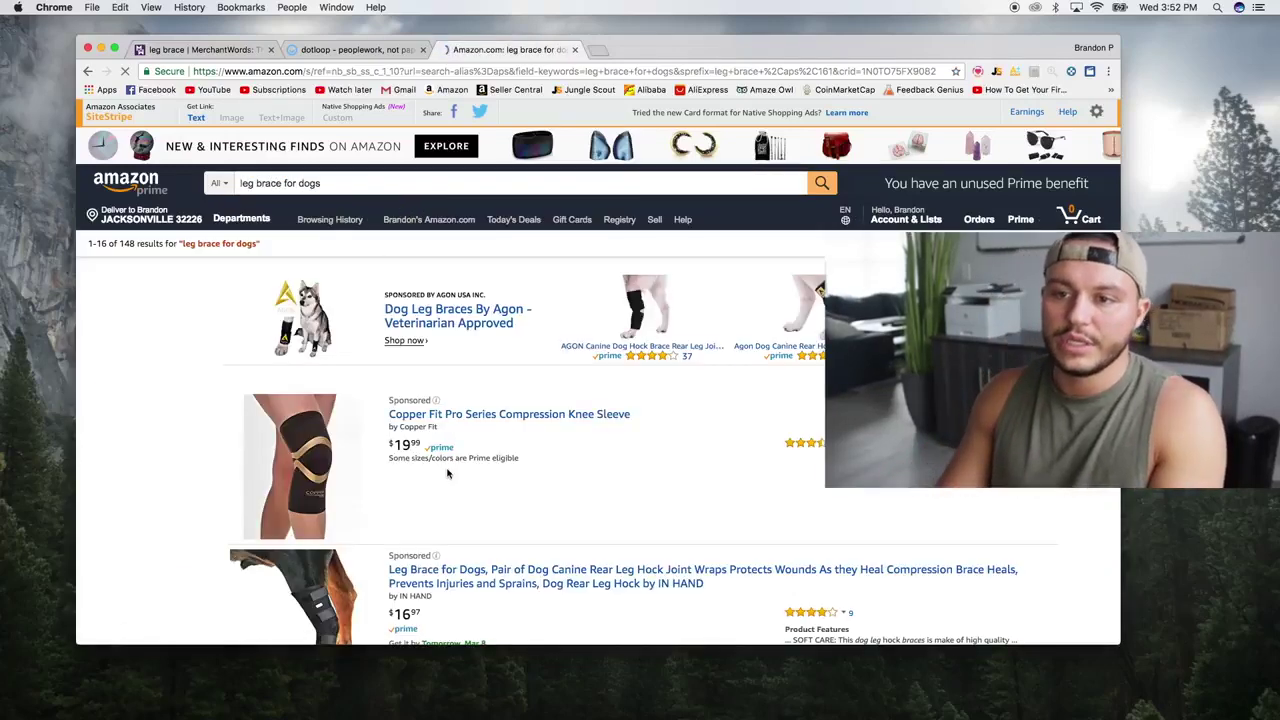
Scroll through the dog leg brace listings, including the $10.97 JunoPets knee brace and Agon braces
scroll(447, 473, "down", 5)
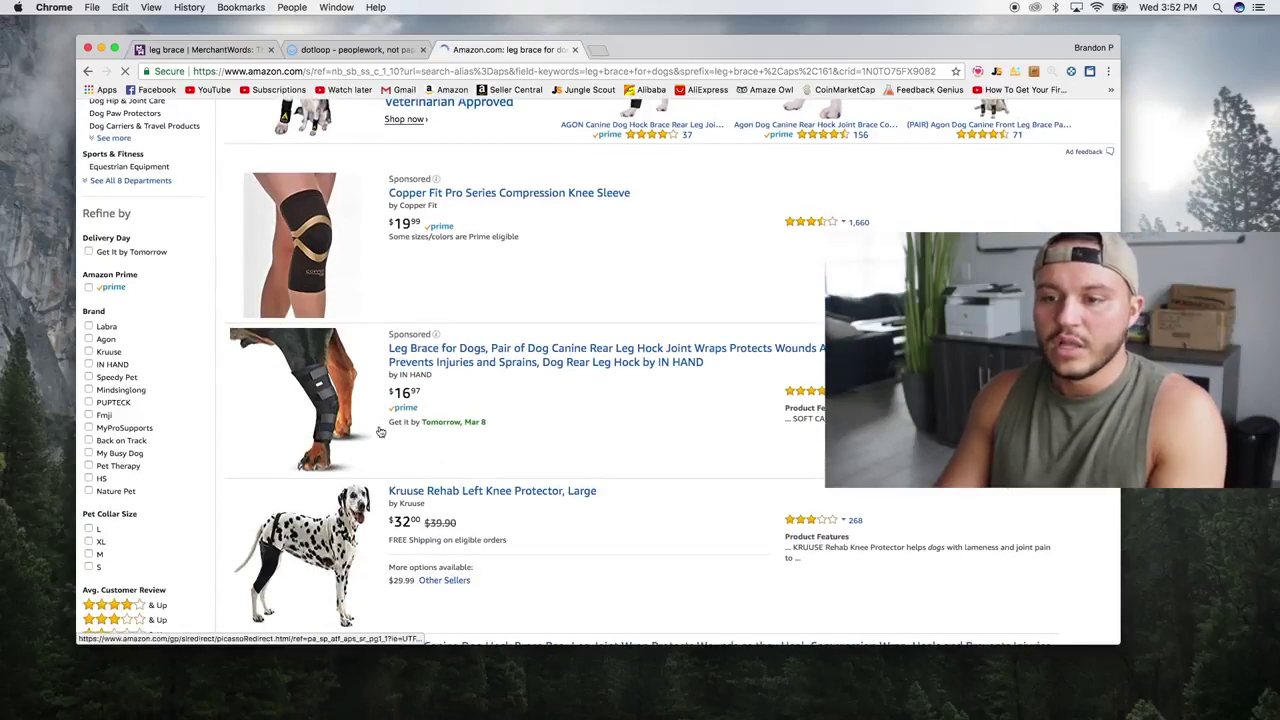
scroll(470, 420, "down", 5)
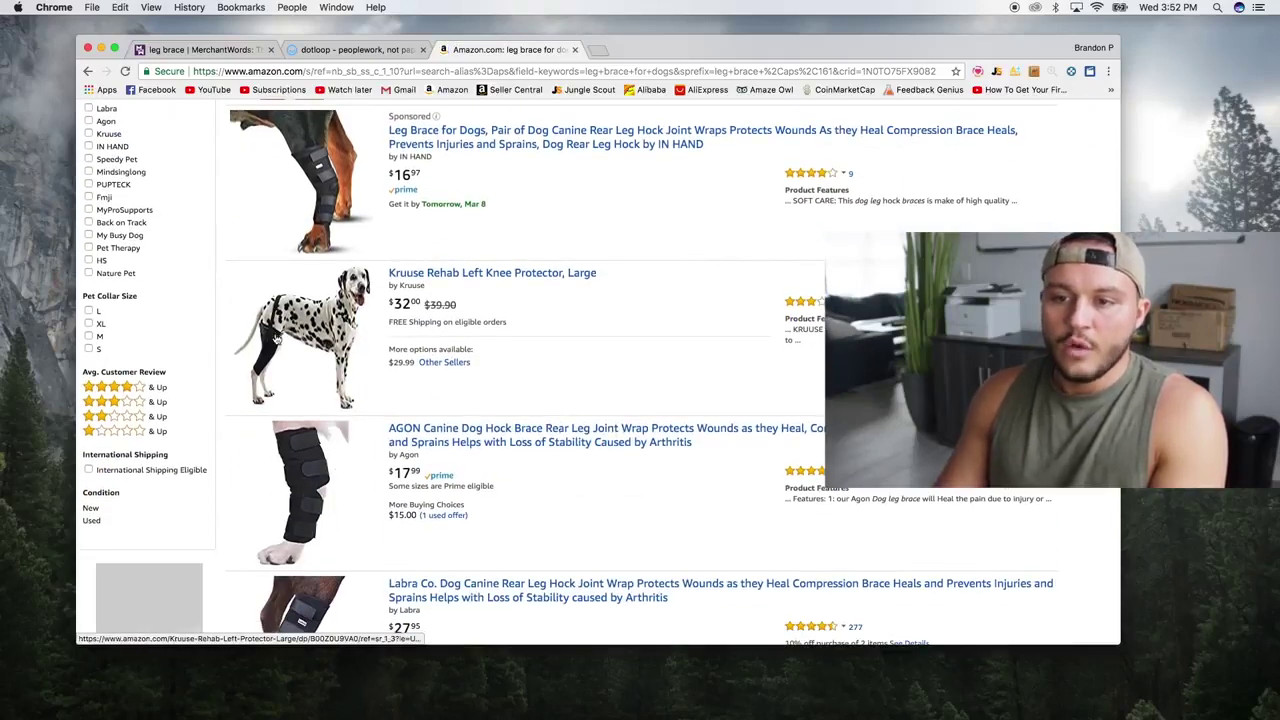
scroll(293, 264, "down", 5)
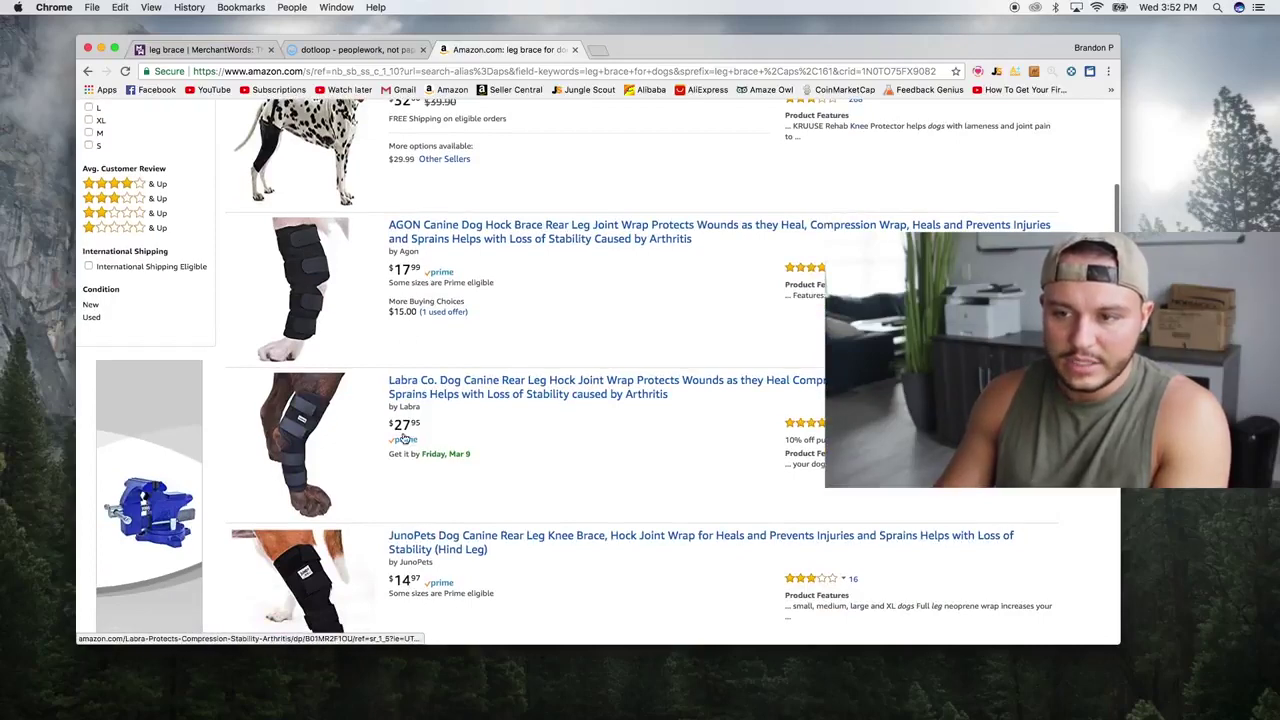
scroll(298, 238, "down", 3)
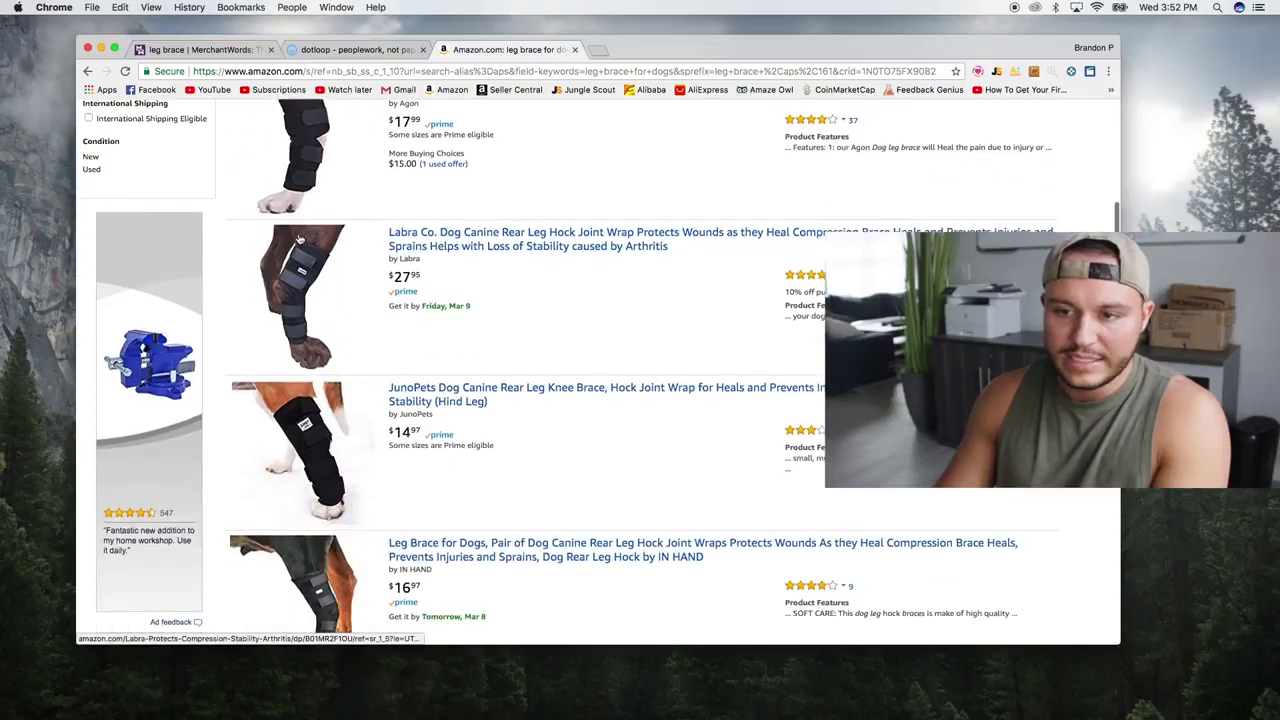
scroll(294, 448, "down", 5)
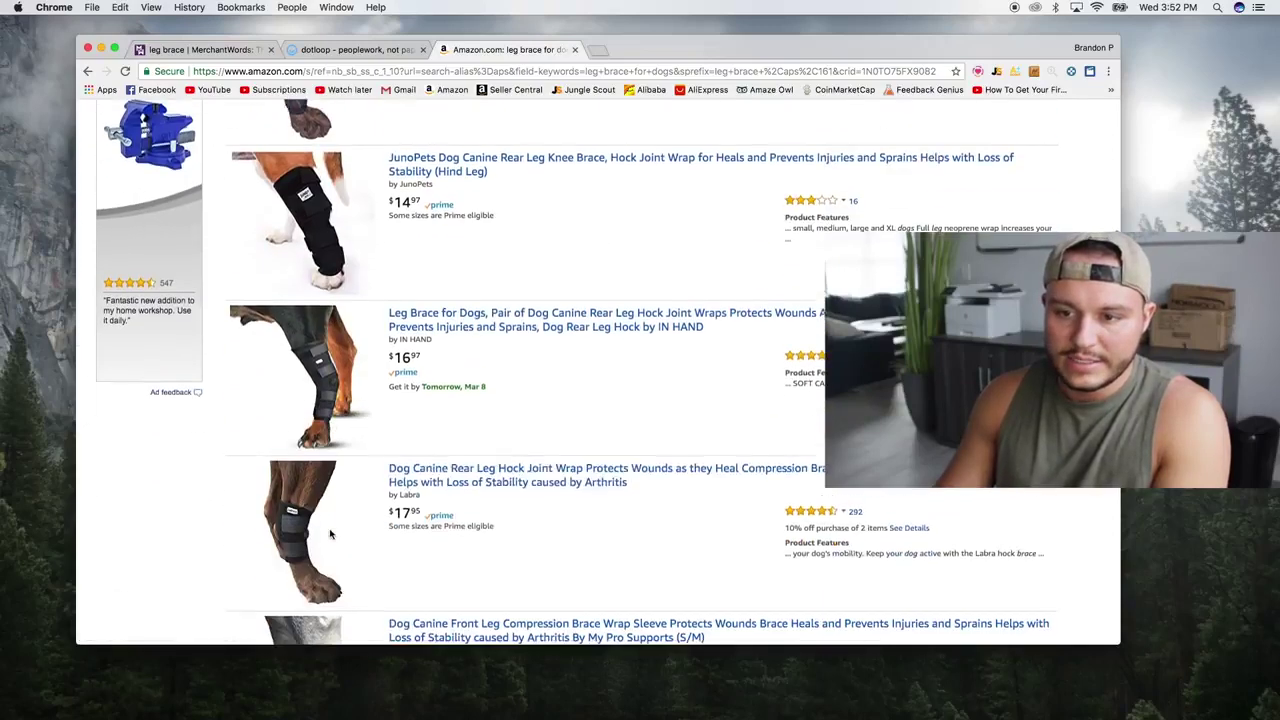
scroll(332, 362, "down", 4)
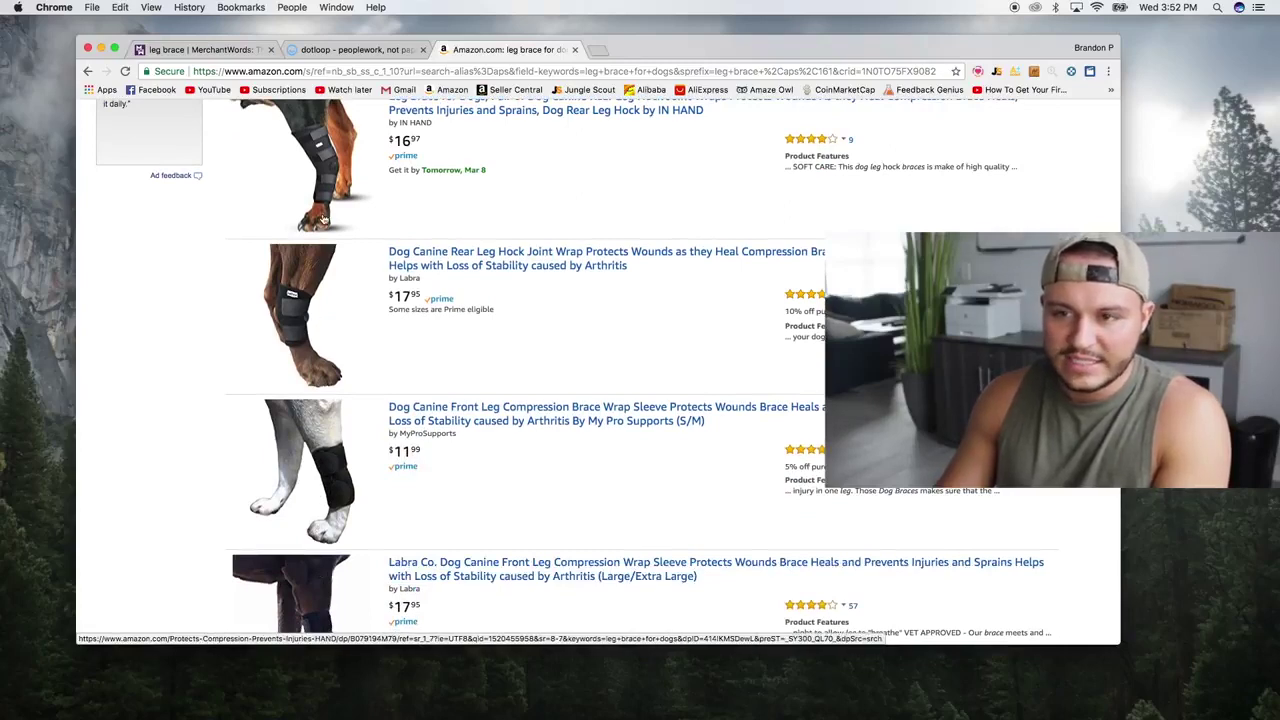
scroll(323, 218, "down", 4)
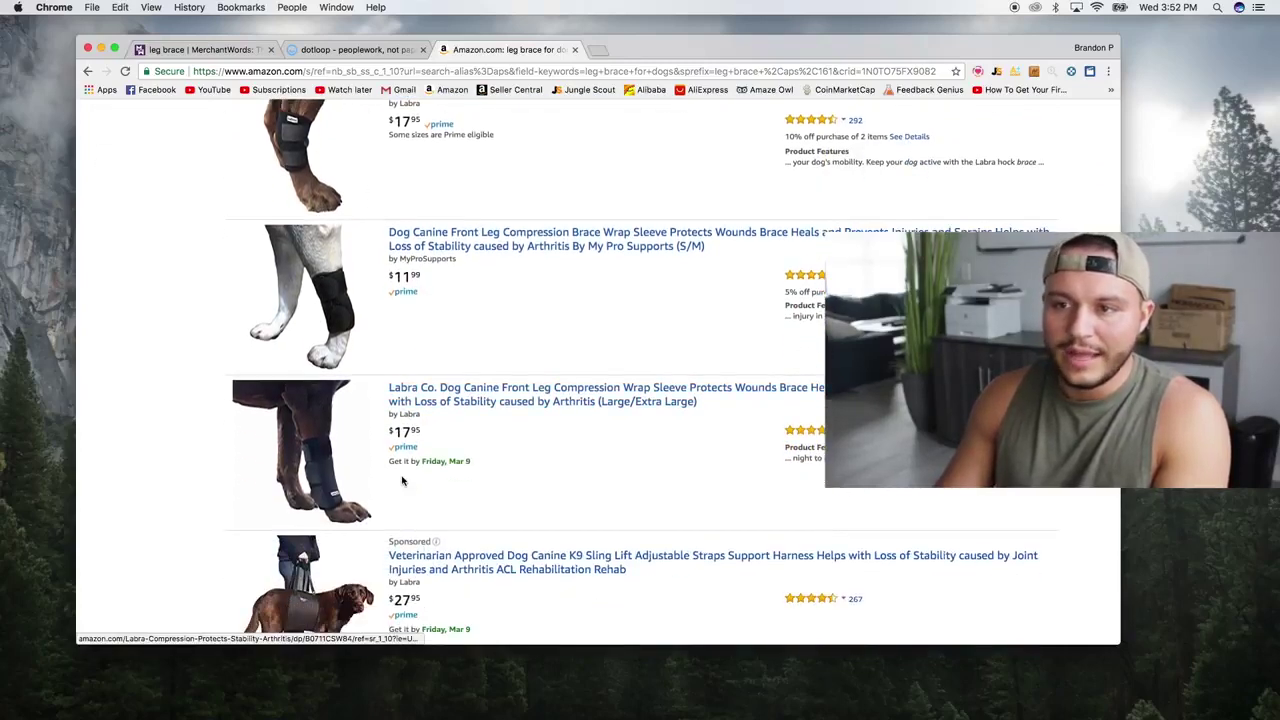
scroll(402, 481, "down", 7)
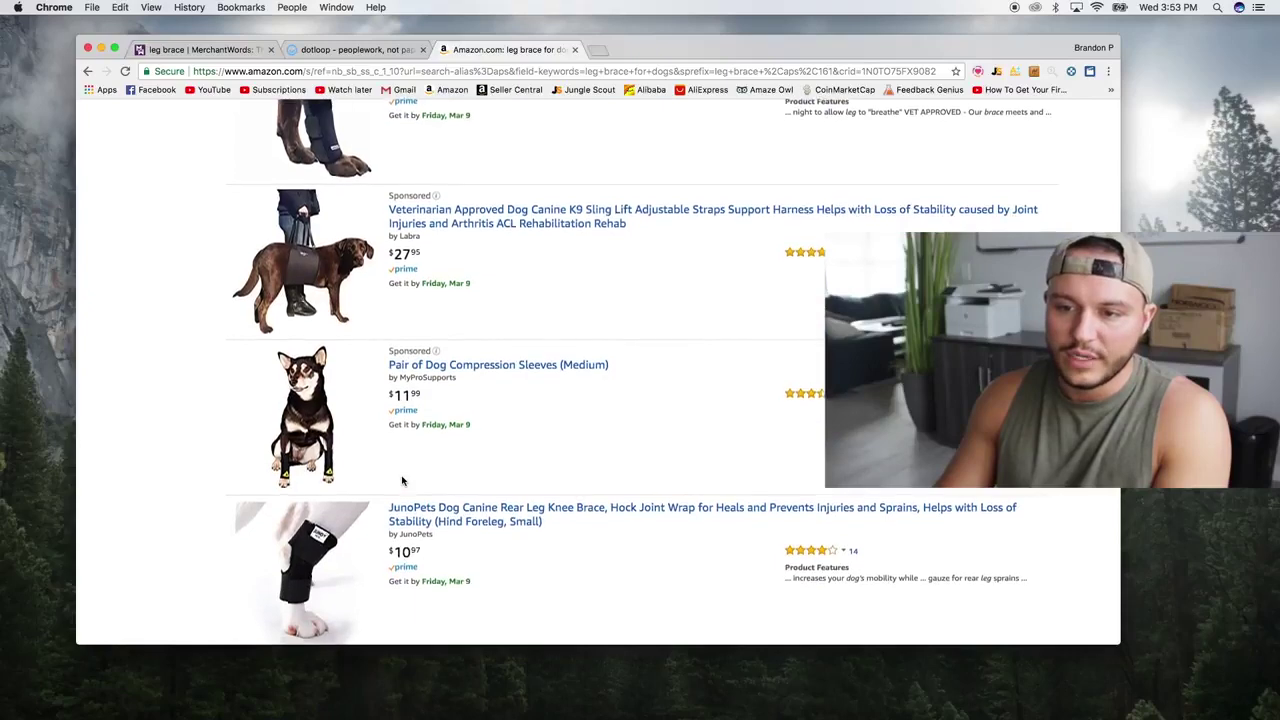
scroll(402, 481, "down", 4)
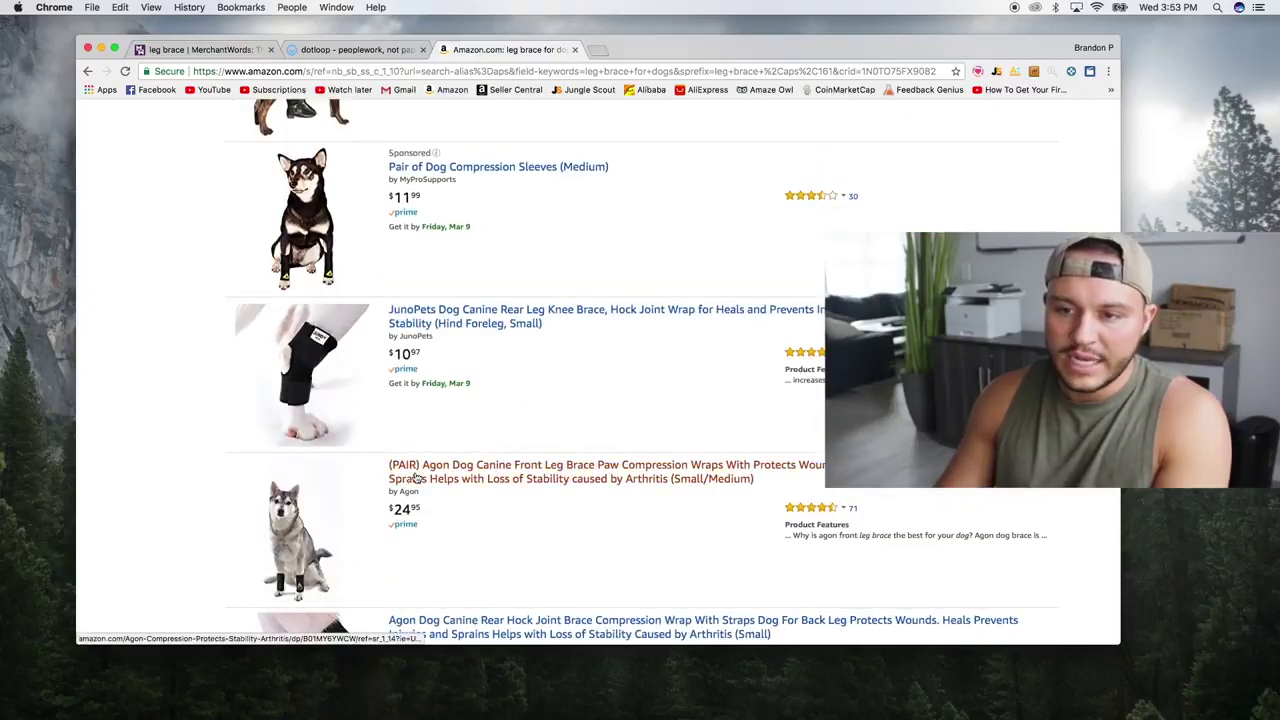
scroll(410, 478, "down", 5)
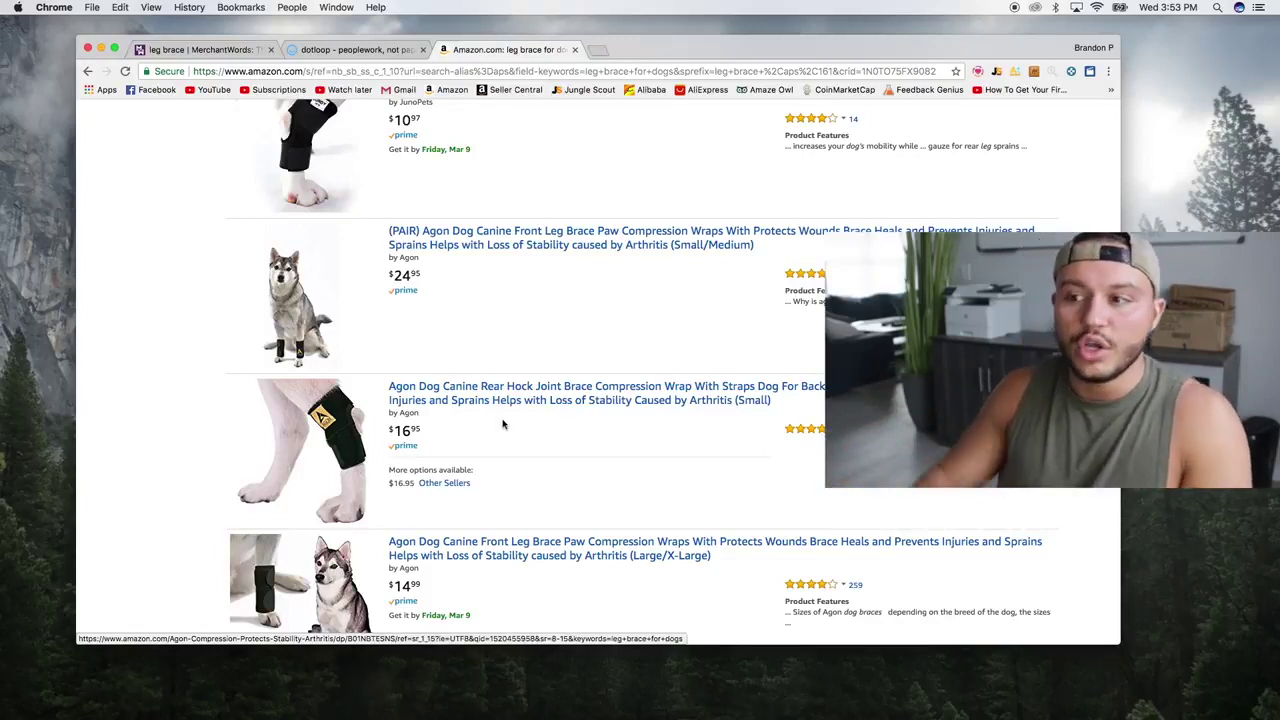
scroll(708, 436, "up", 3)
Open the JunoPets rear leg knee brace and Pair of Dog Compression Sleeves listings in new tabs
scroll(708, 436, "up", 1)
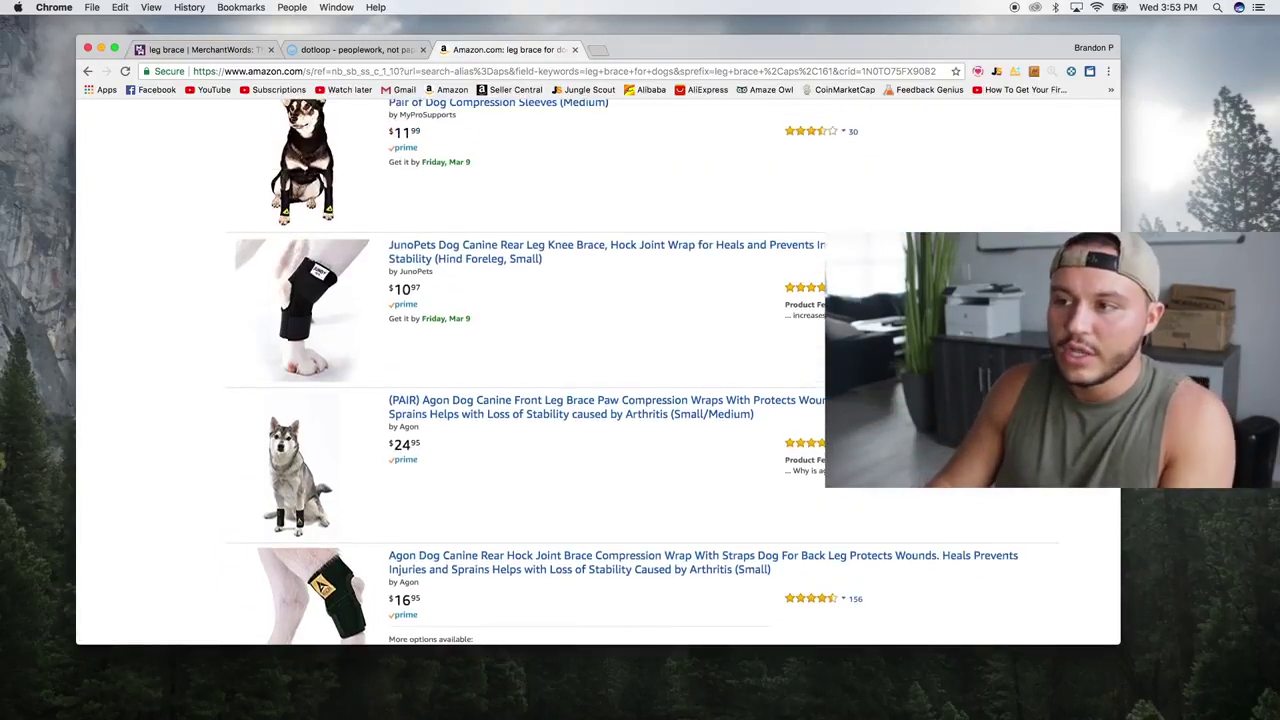
right_click(484, 250)
left_click(500, 253)
scroll(503, 190, "up", 2)
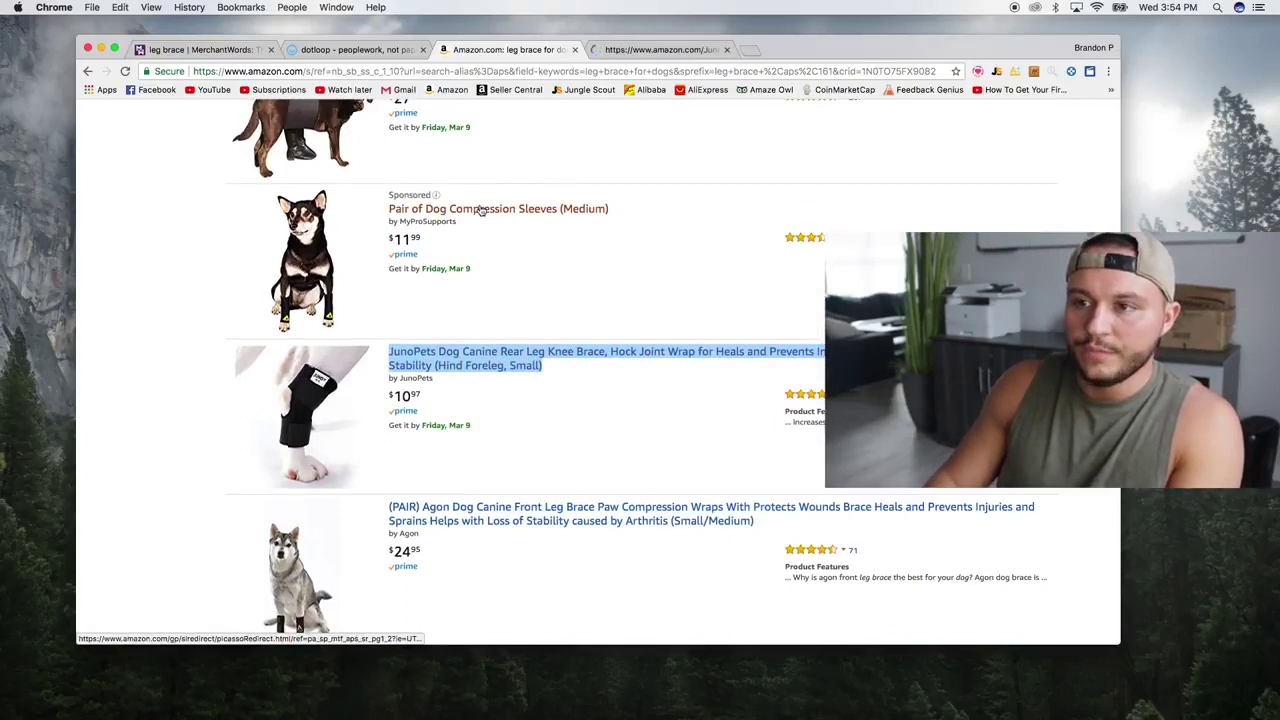
right_click(479, 207)
left_click(495, 209)
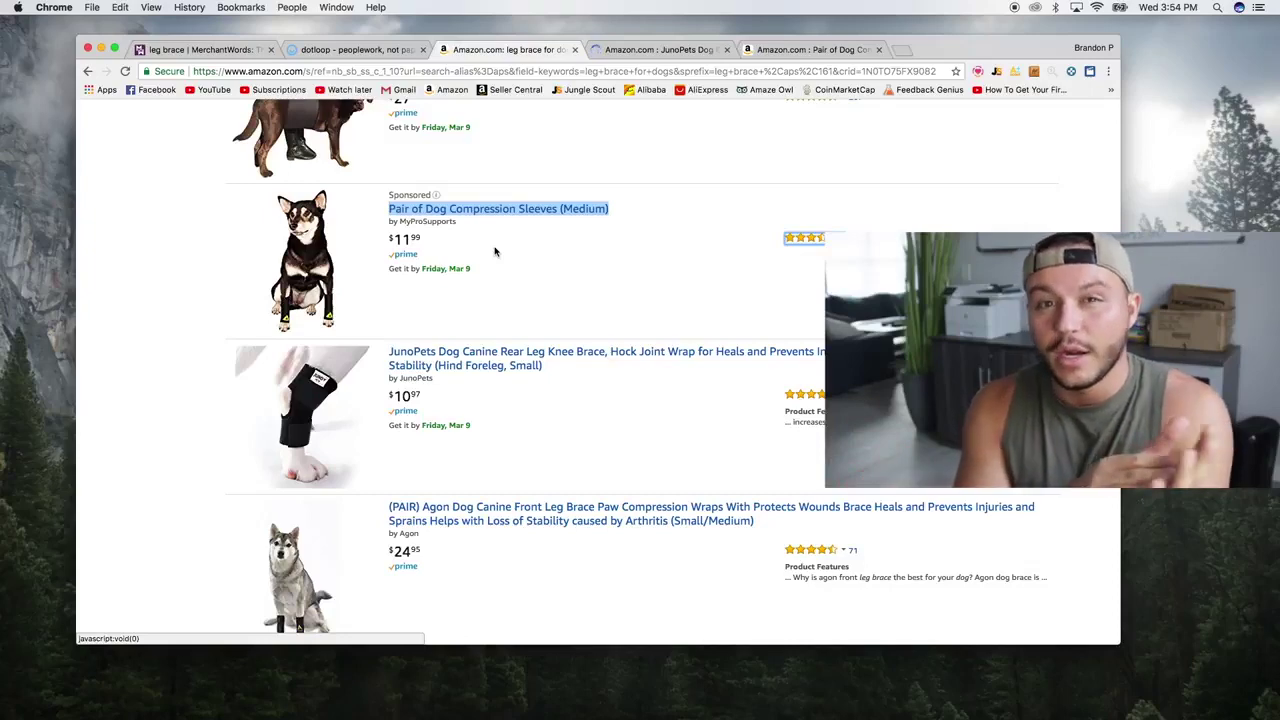
scroll(437, 286, "down", 3)
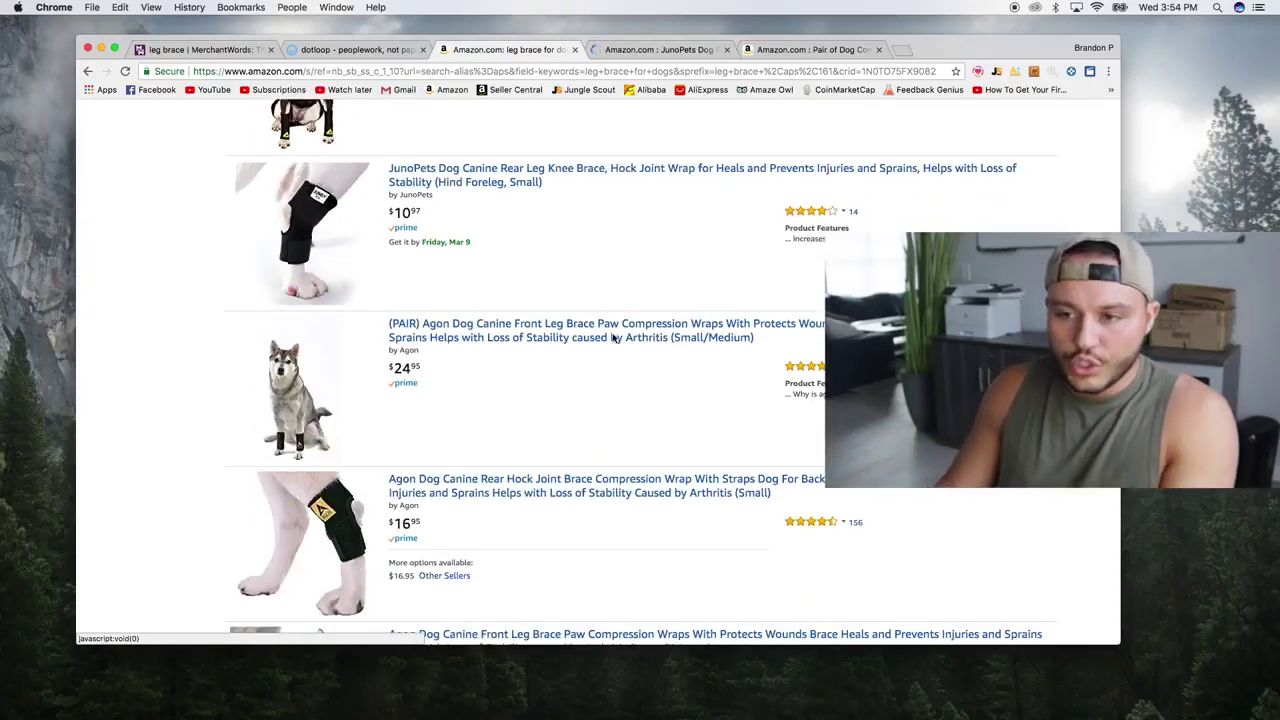
Search MerchantWords for 'baby' and switch the results to the Canada marketplace
left_click(210, 49)
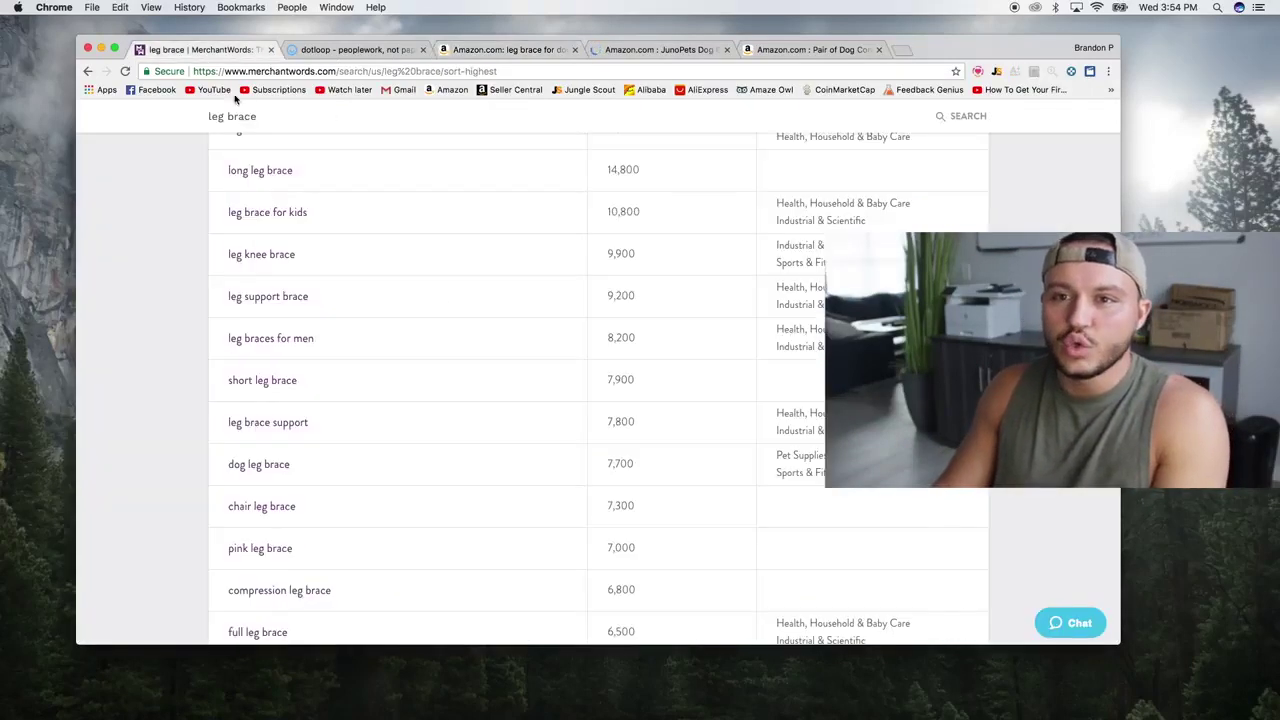
scroll(451, 297, "up", 5)
scroll(437, 320, "up", 2)
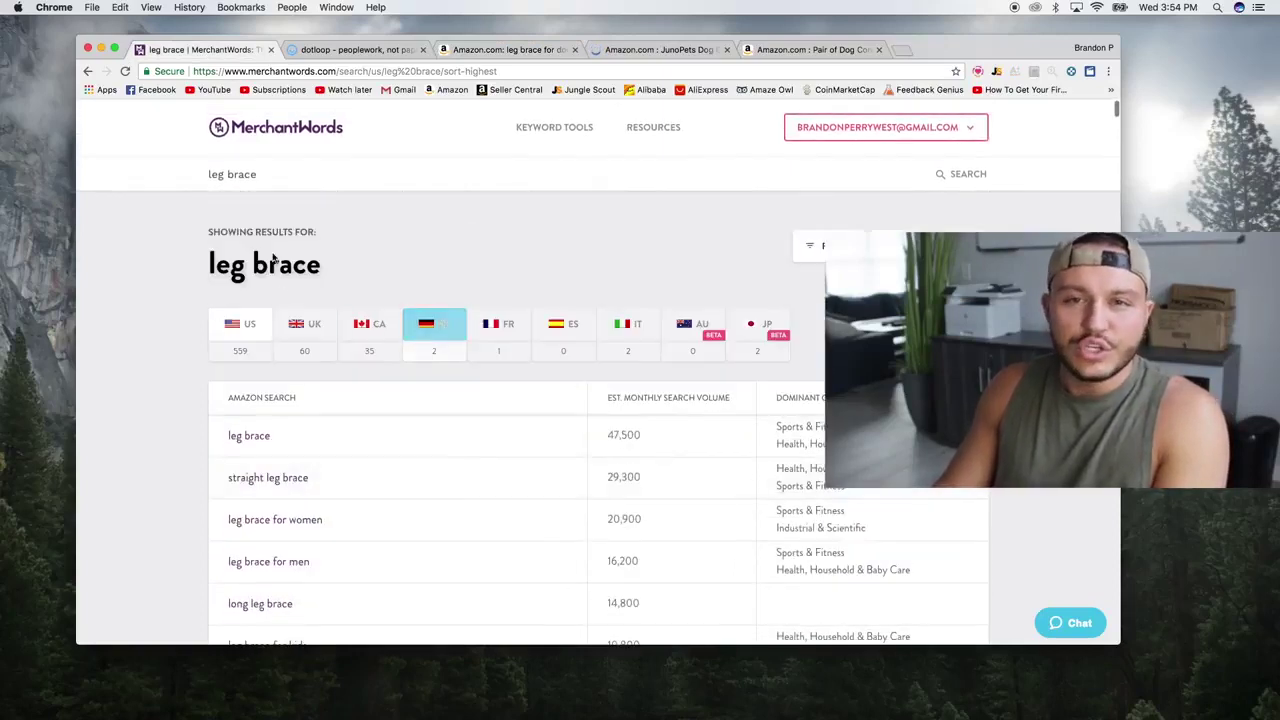
left_click_drag(283, 177, 158, 174)
type("baby")
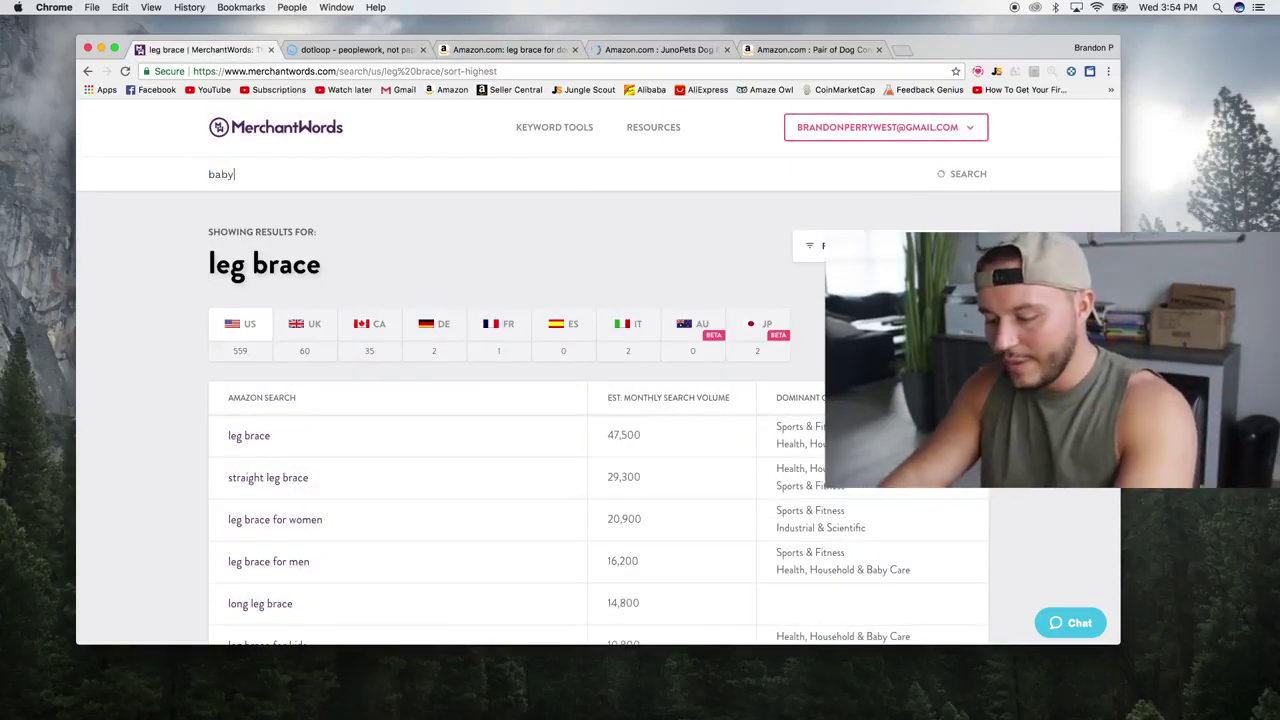
key("Return")
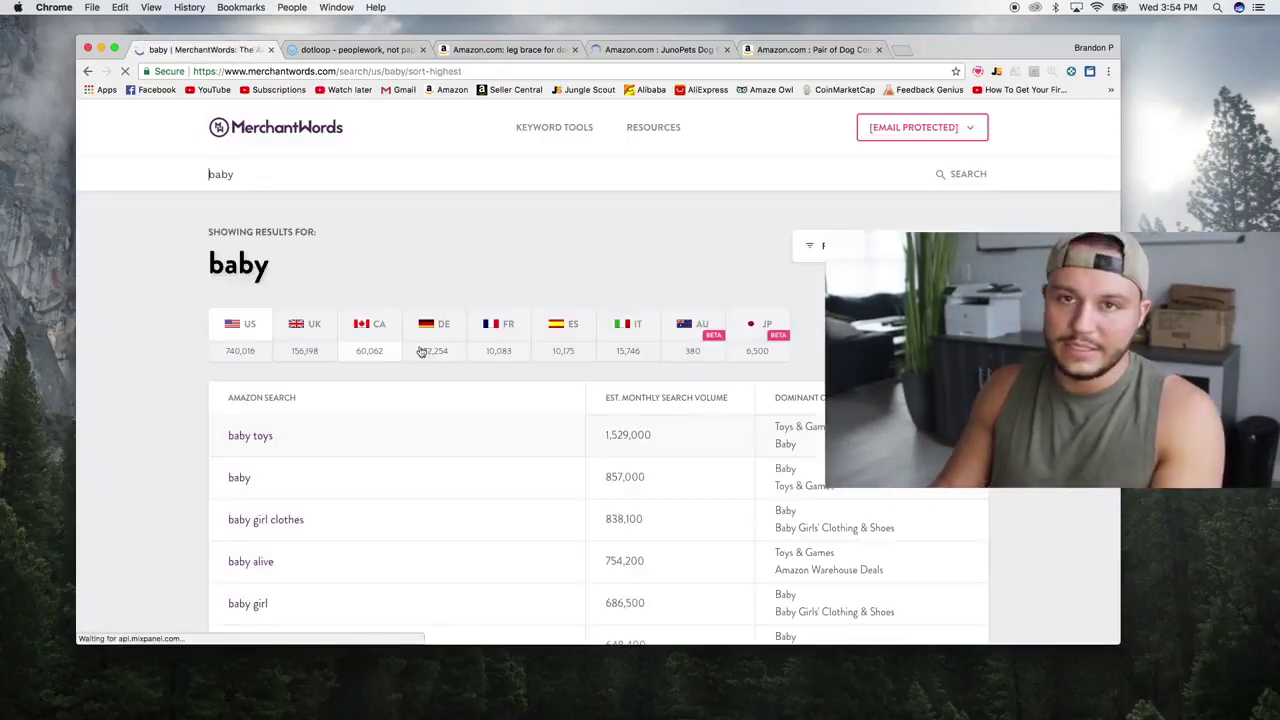
left_click(369, 323)
Review the baby keyword volumes led by baby toys at 1,529,000, then return to Amazon's dog results
scroll(349, 499, "down", 5)
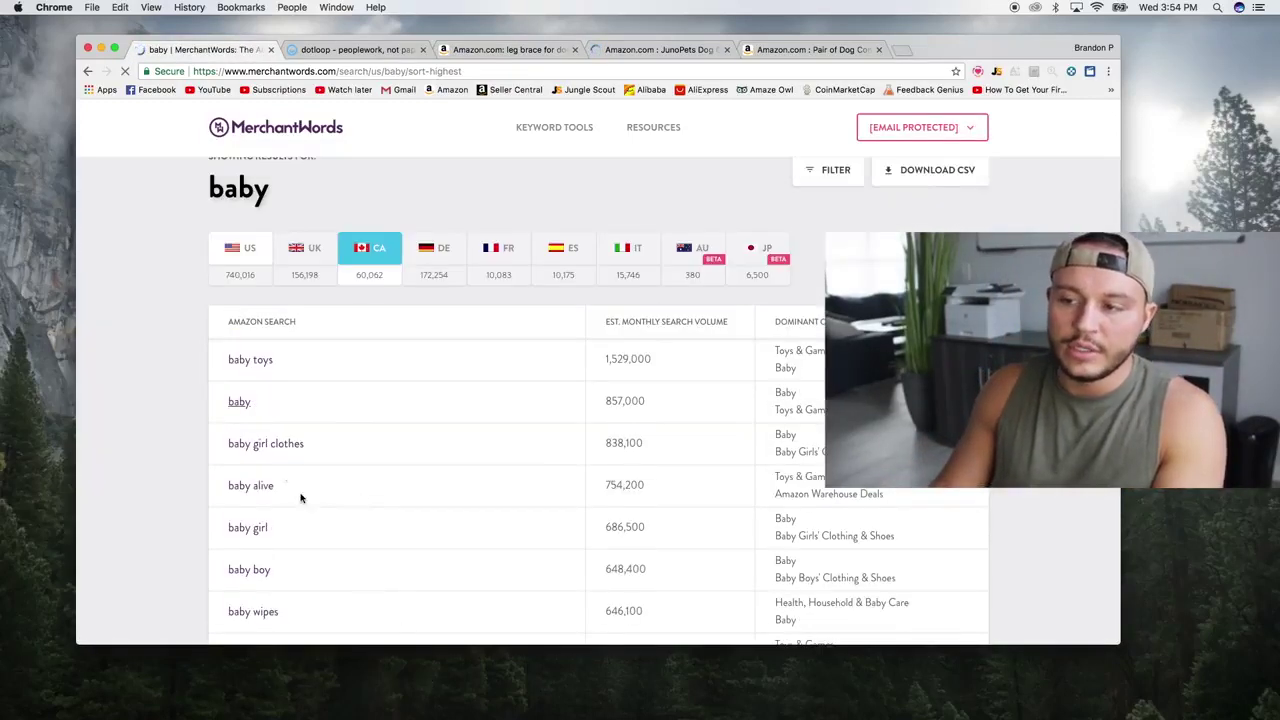
scroll(387, 495, "down", 4)
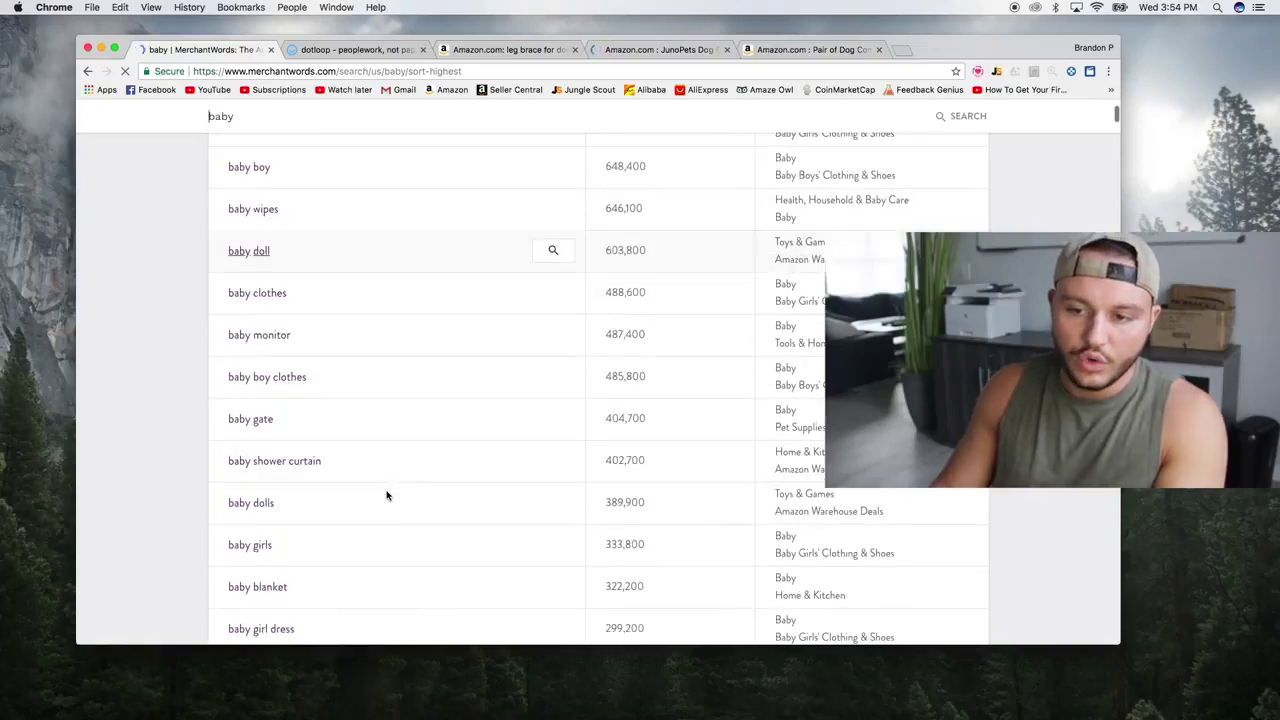
scroll(387, 495, "down", 10)
scroll(623, 285, "up", 20)
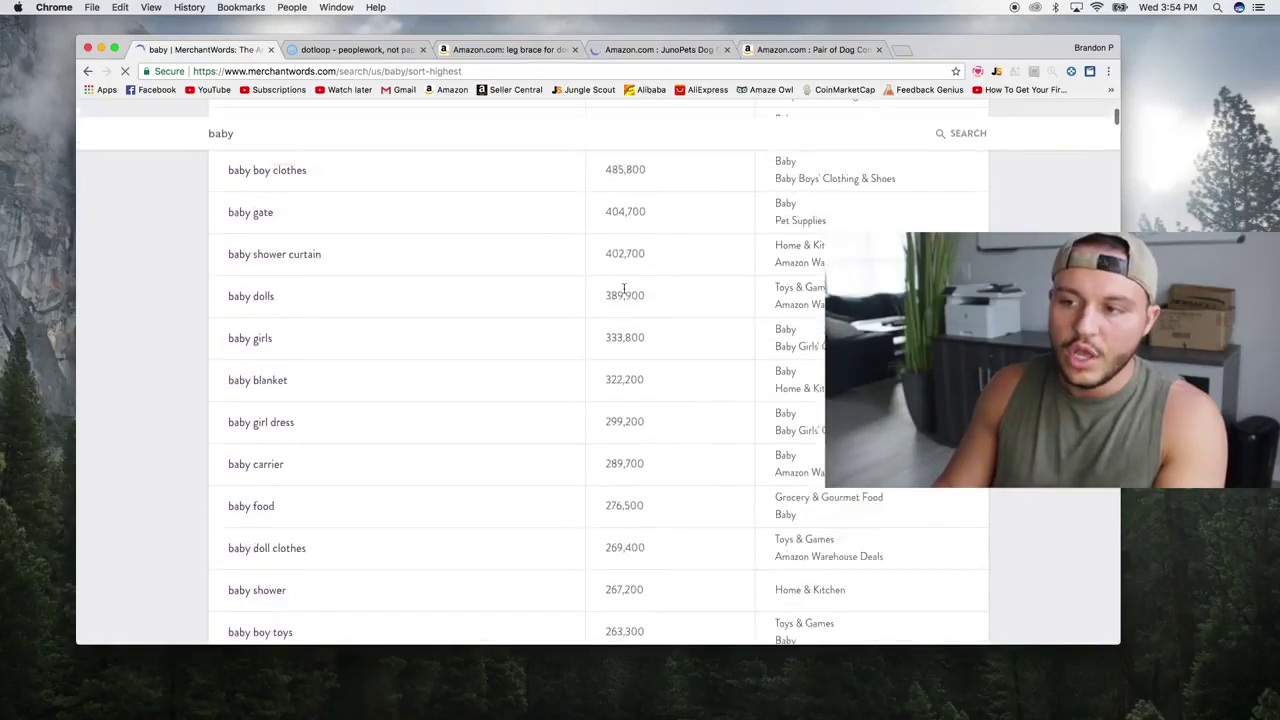
scroll(523, 494, "down", 4)
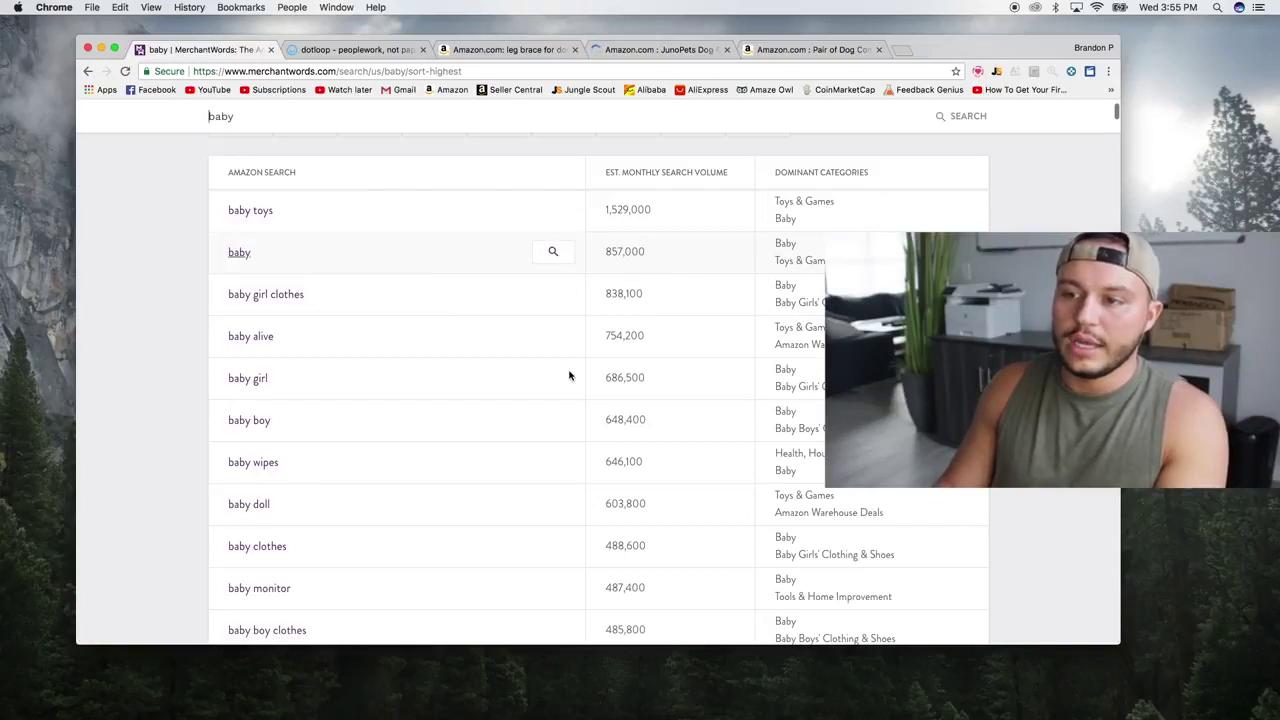
scroll(615, 252, "down", 1)
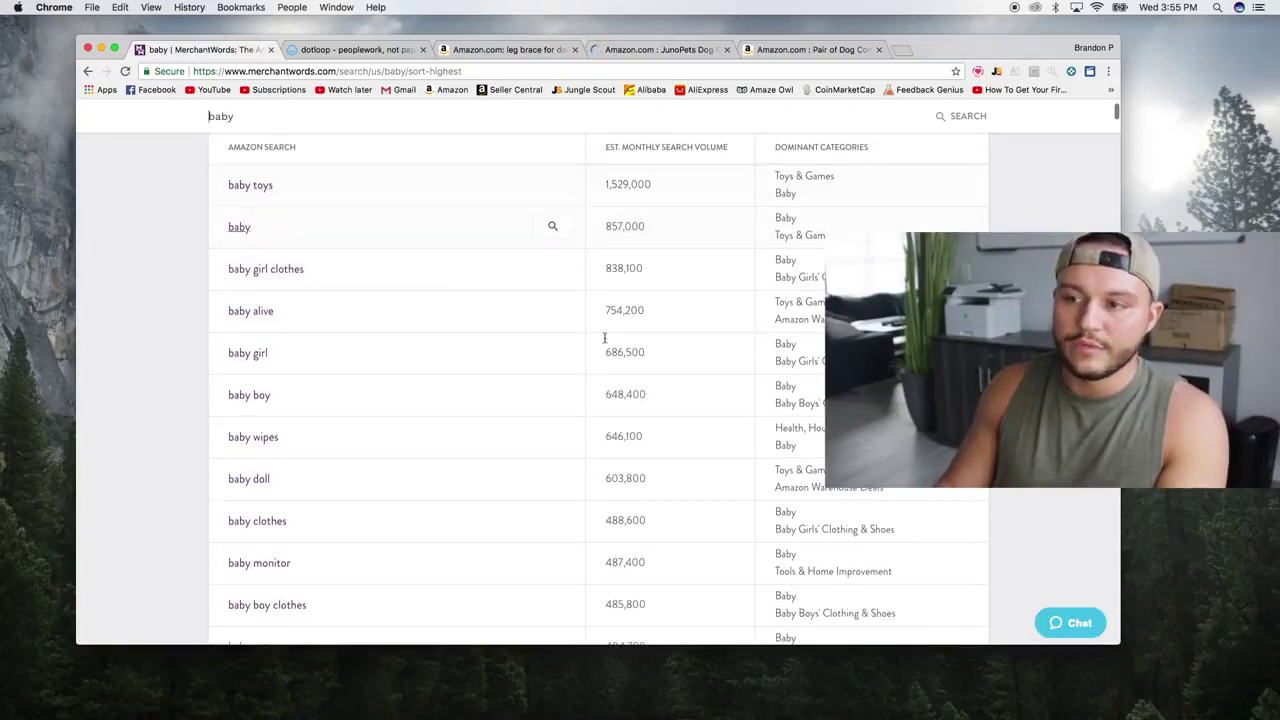
scroll(604, 357, "down", 1)
scroll(604, 357, "down", 5)
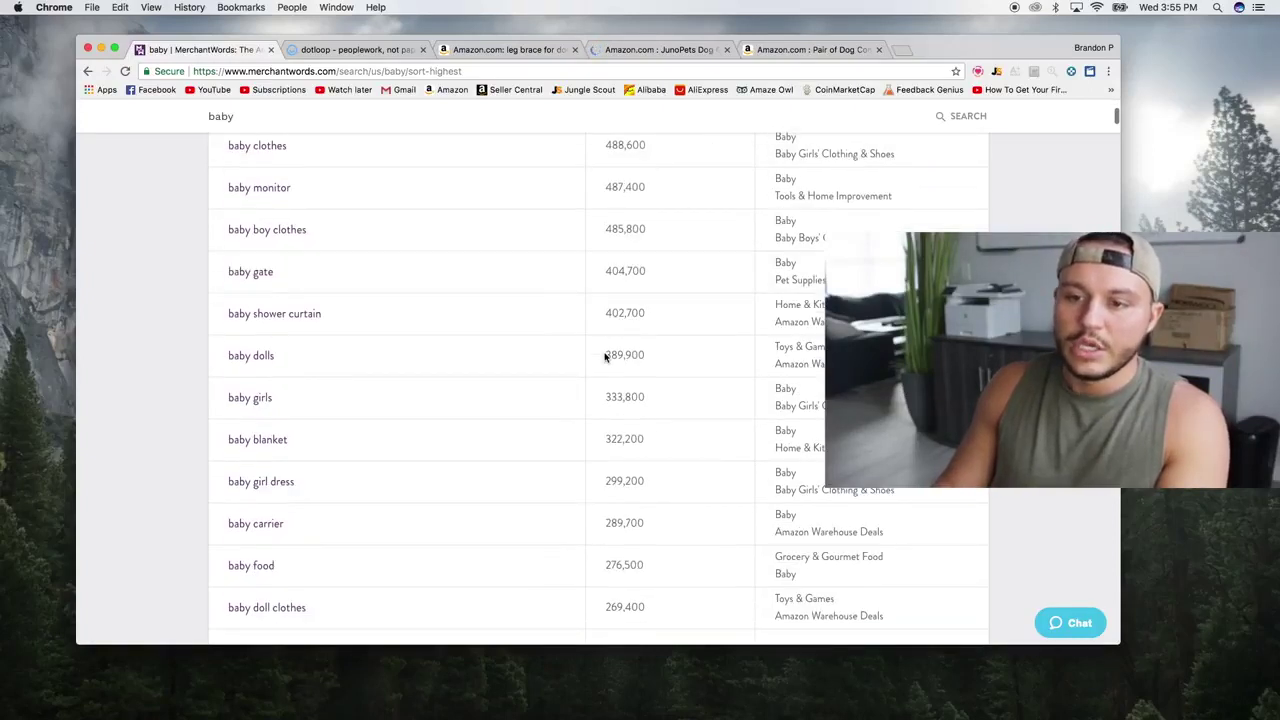
scroll(506, 496, "down", 15)
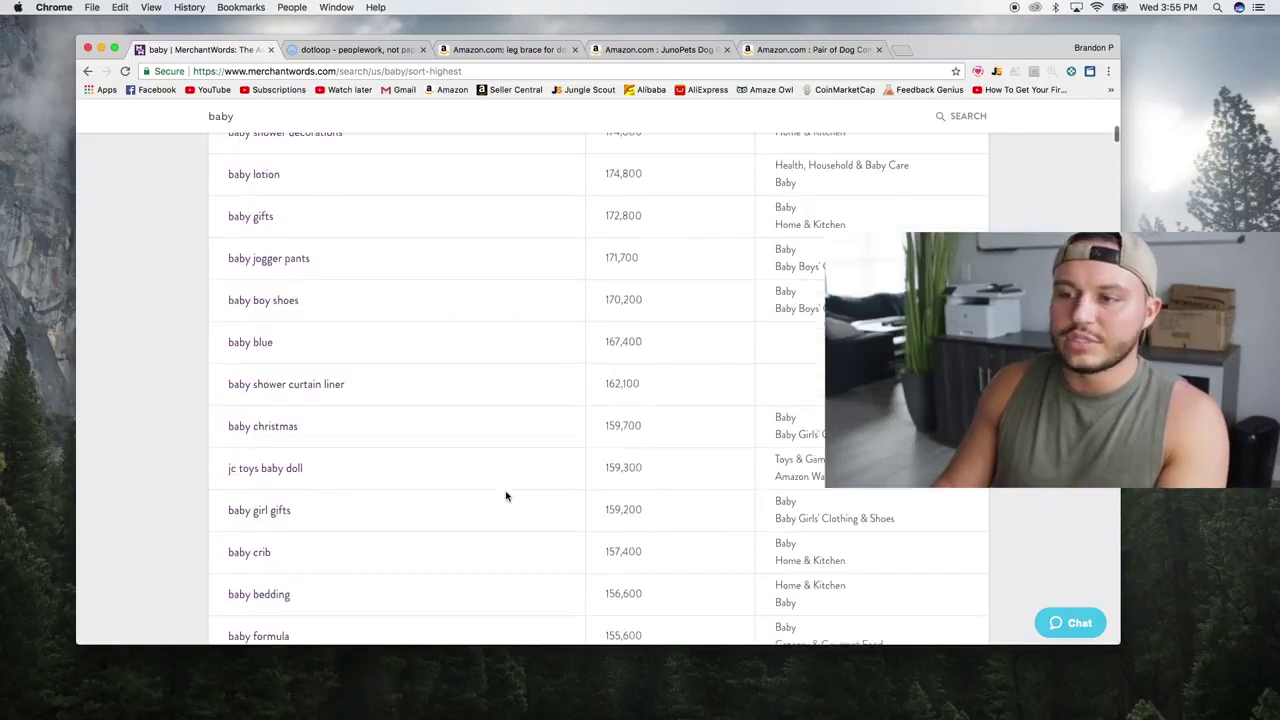
scroll(292, 545, "down", 10)
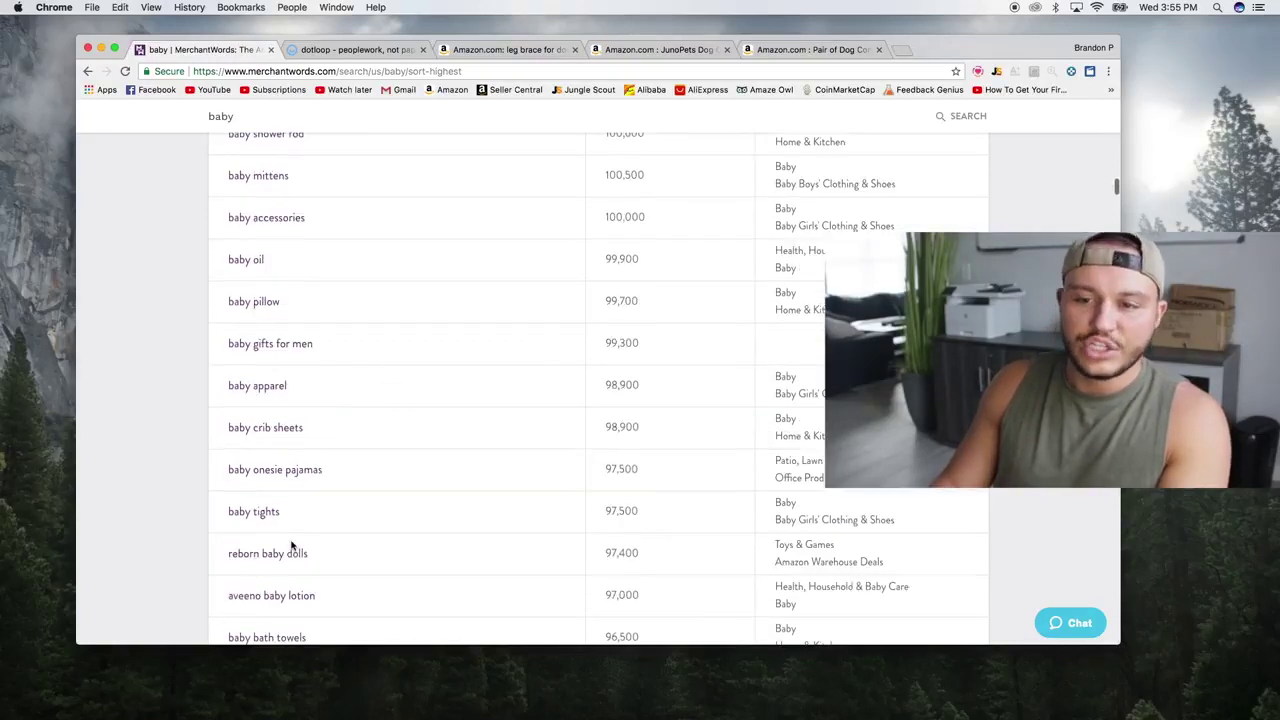
scroll(257, 516, "down", 10)
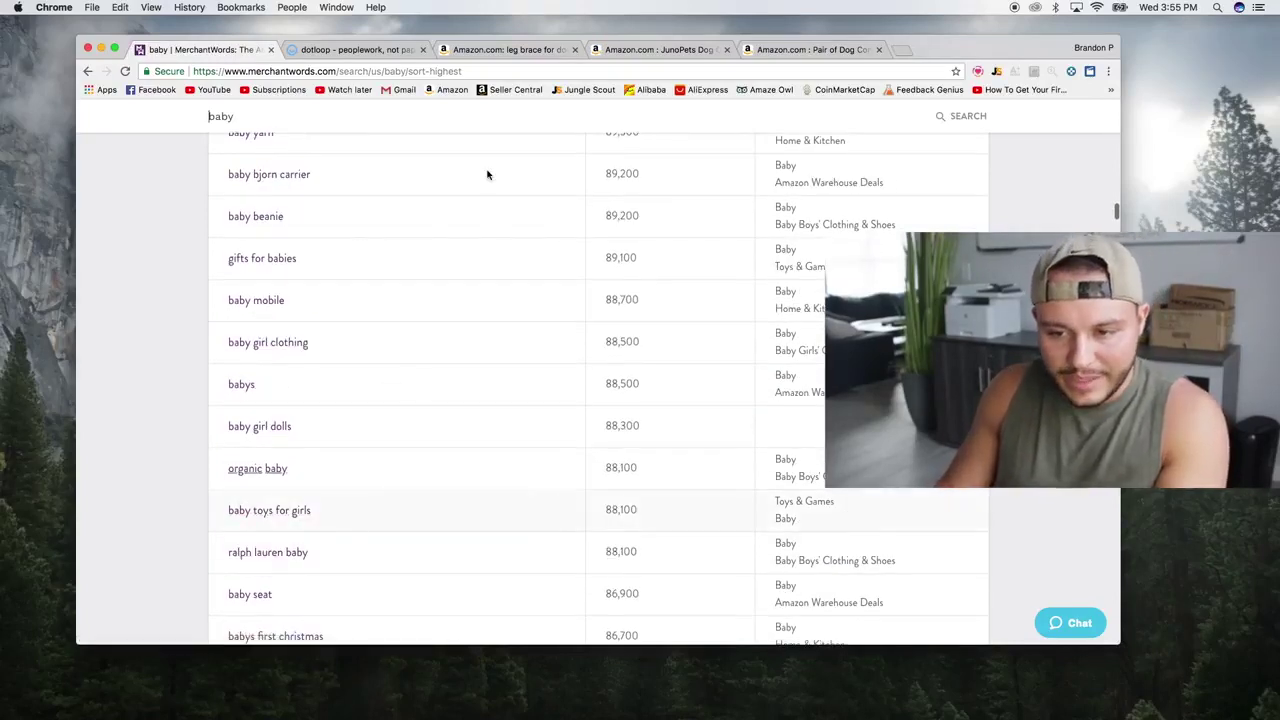
left_click(505, 49)
Run Jungle Scout Pro on the leg brace for dogs results: 121 average monthly sales, $19.29 average price
scroll(354, 247, "up", 5)
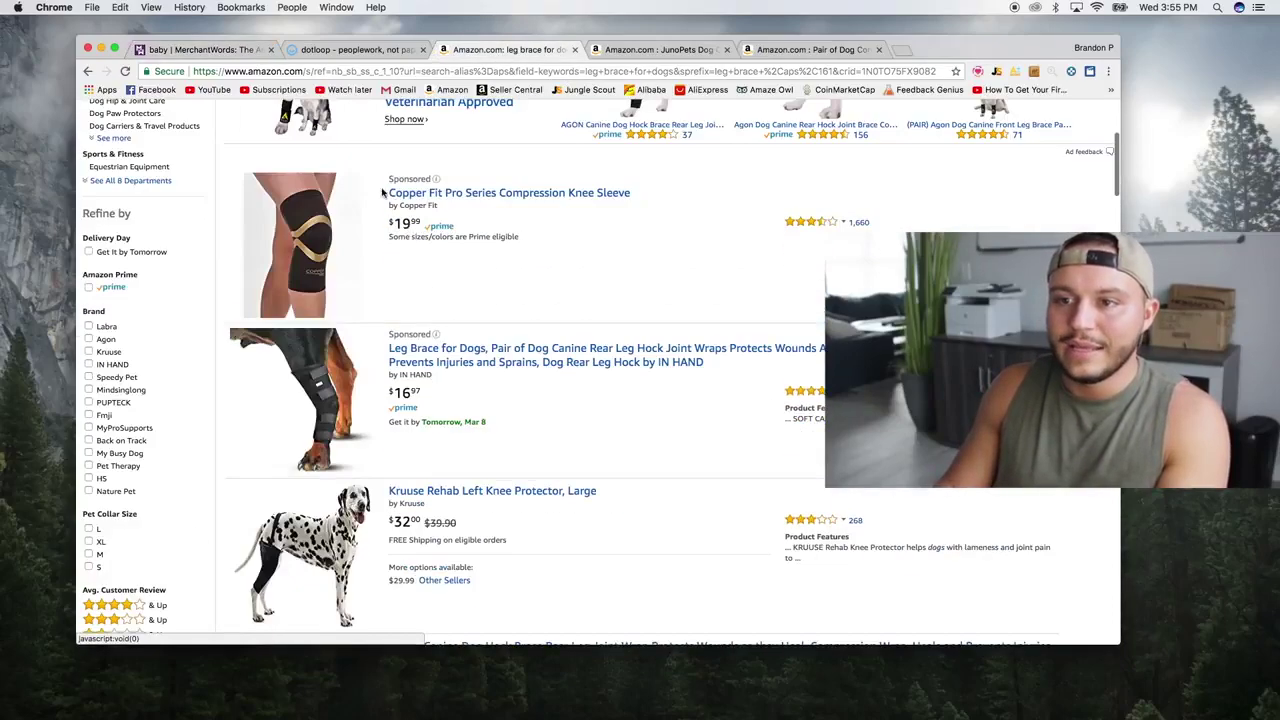
scroll(352, 251, "up", 5)
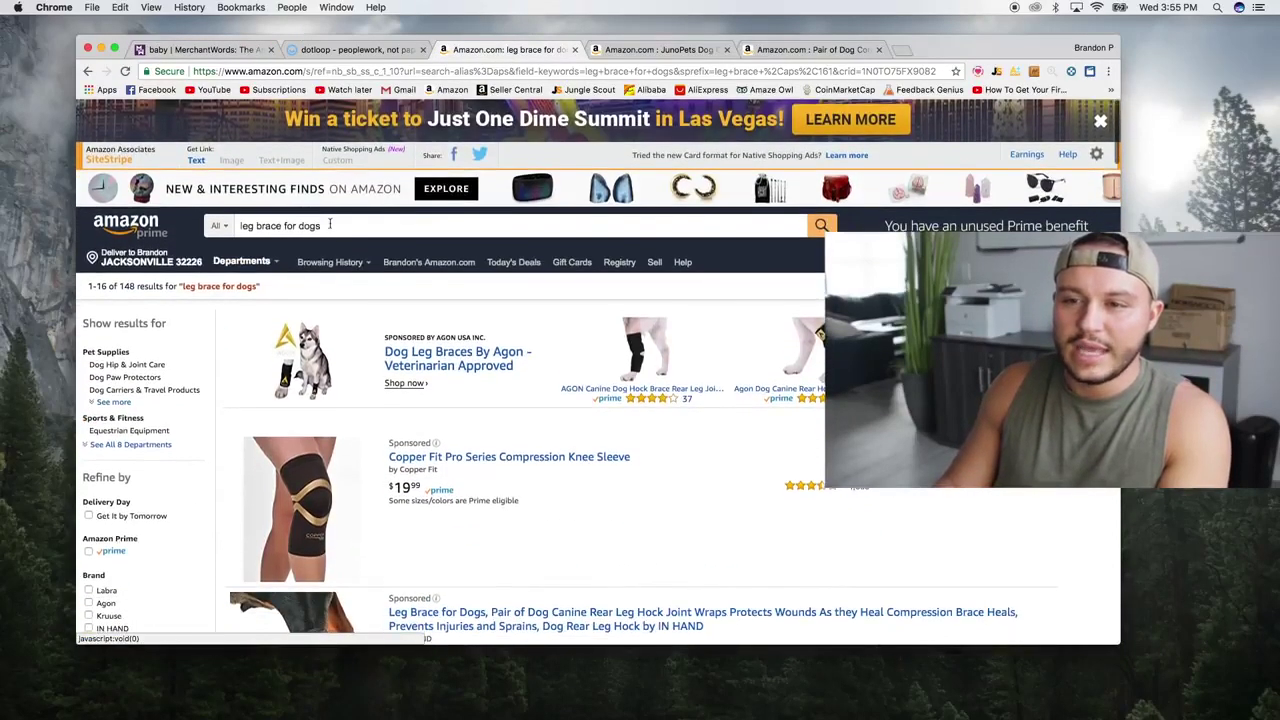
triple_click(336, 225)
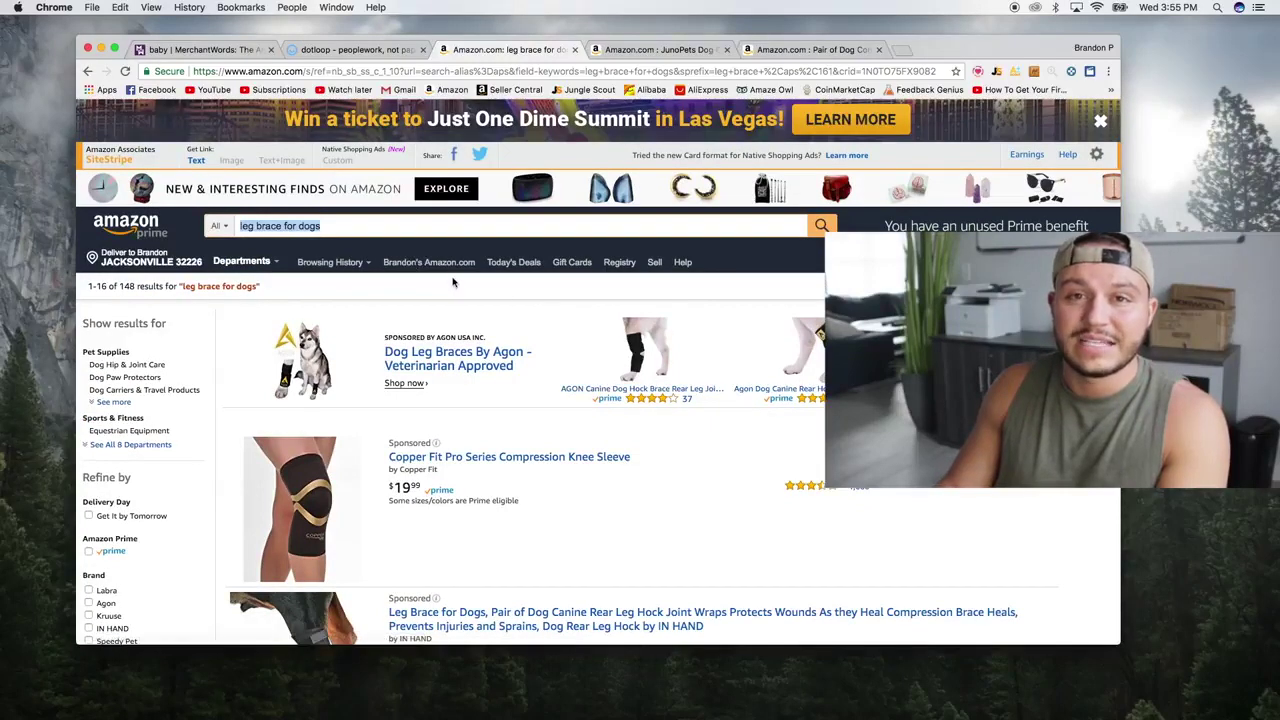
scroll(603, 532, "down", 5)
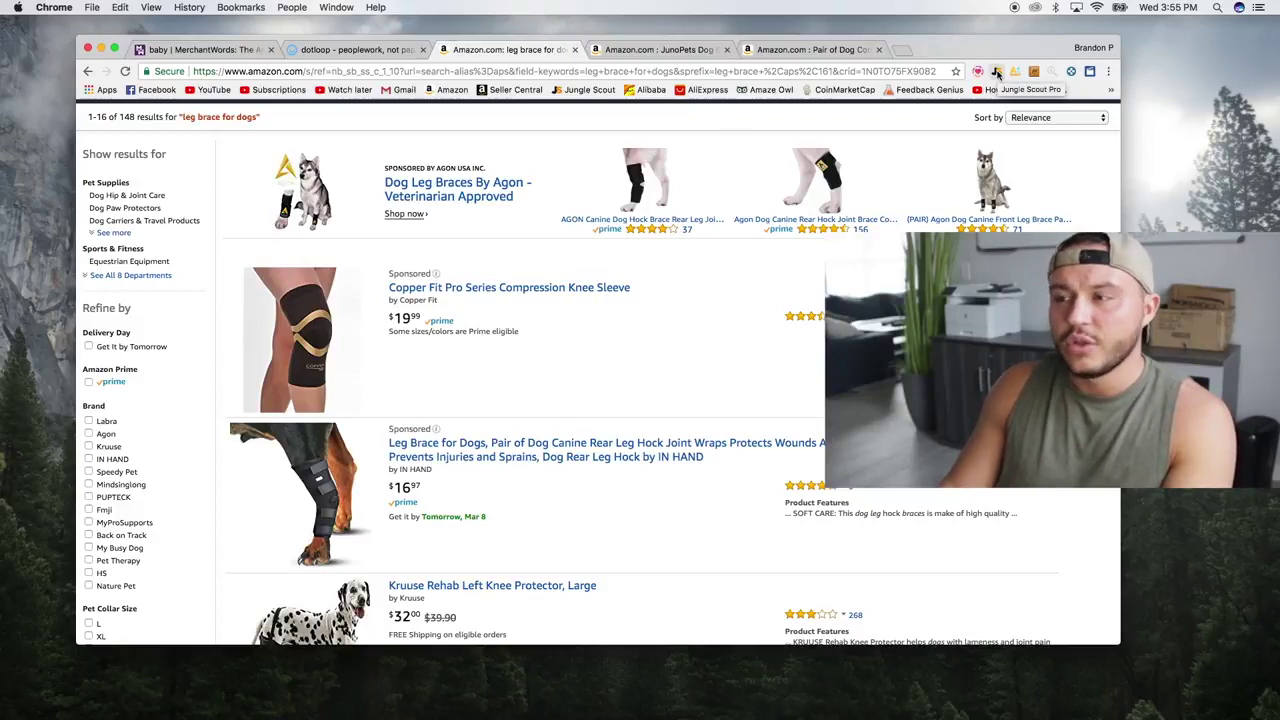
left_click(996, 73)
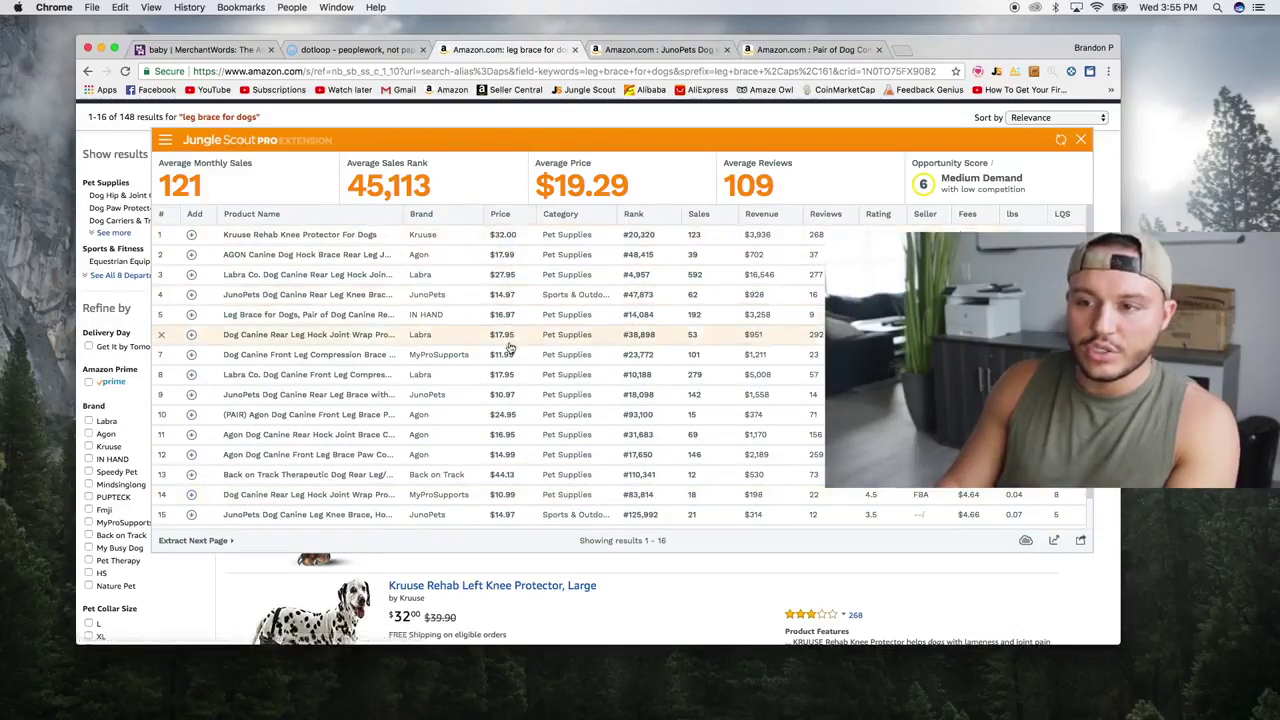
Highlight the $19.29 average price figure in the Jungle Scout sales table
left_click_drag(557, 186, 647, 197)
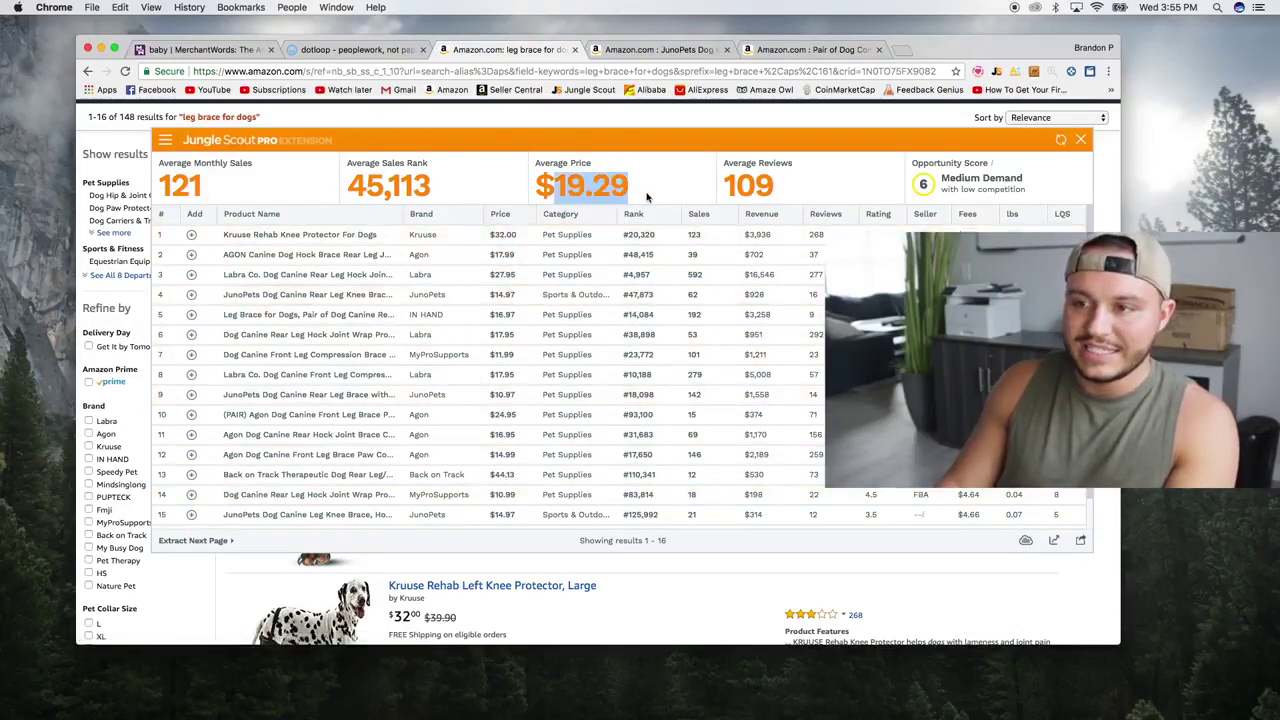
left_click_drag(693, 235, 694, 265)
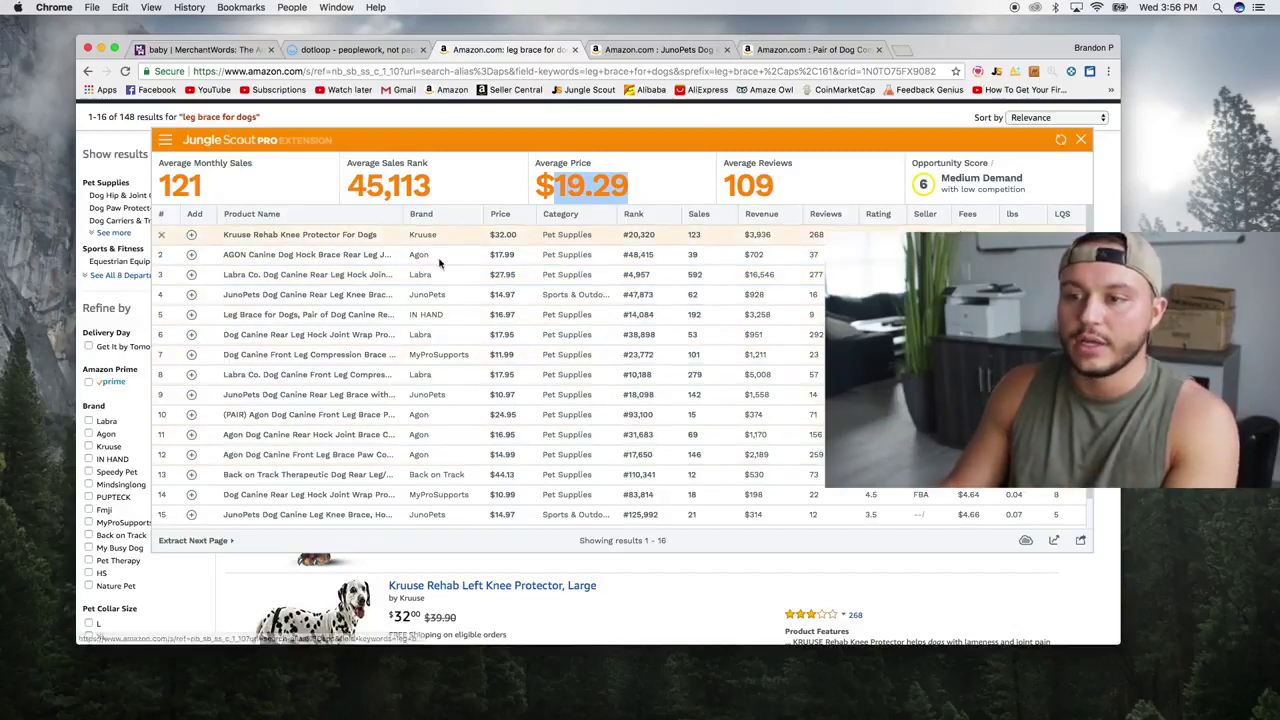
mouse_move(339, 241)
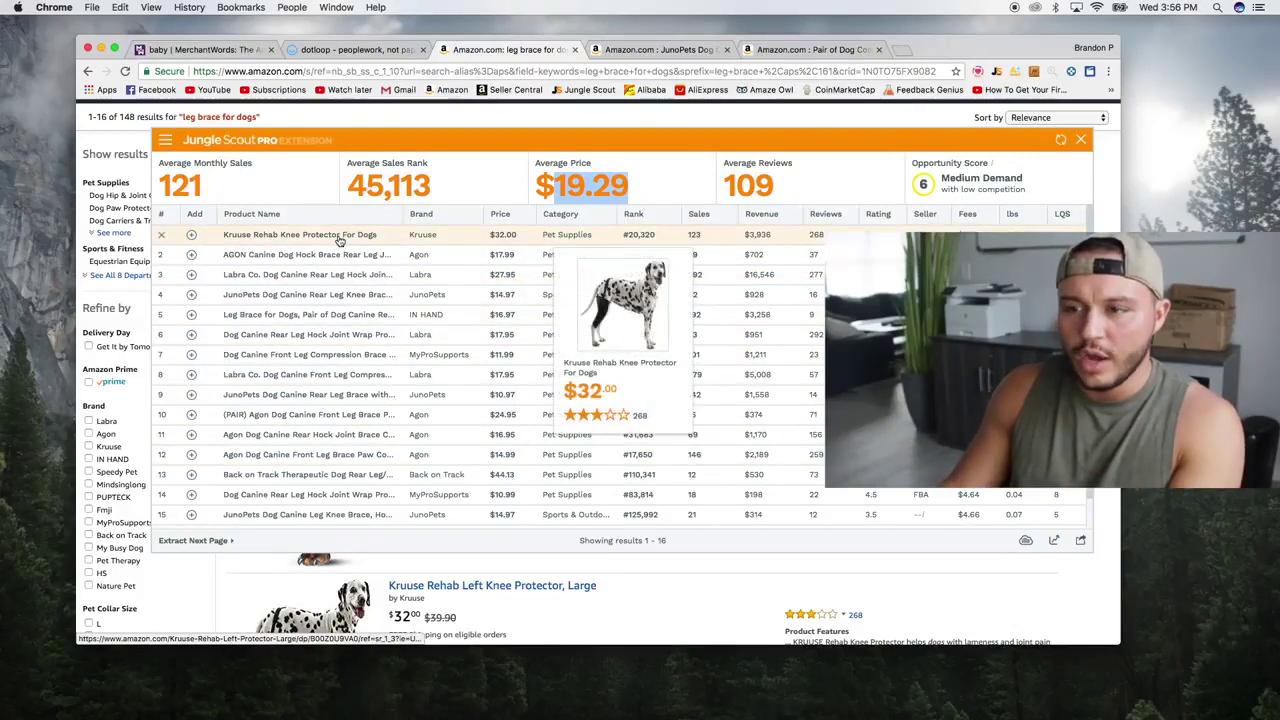
mouse_move(318, 282)
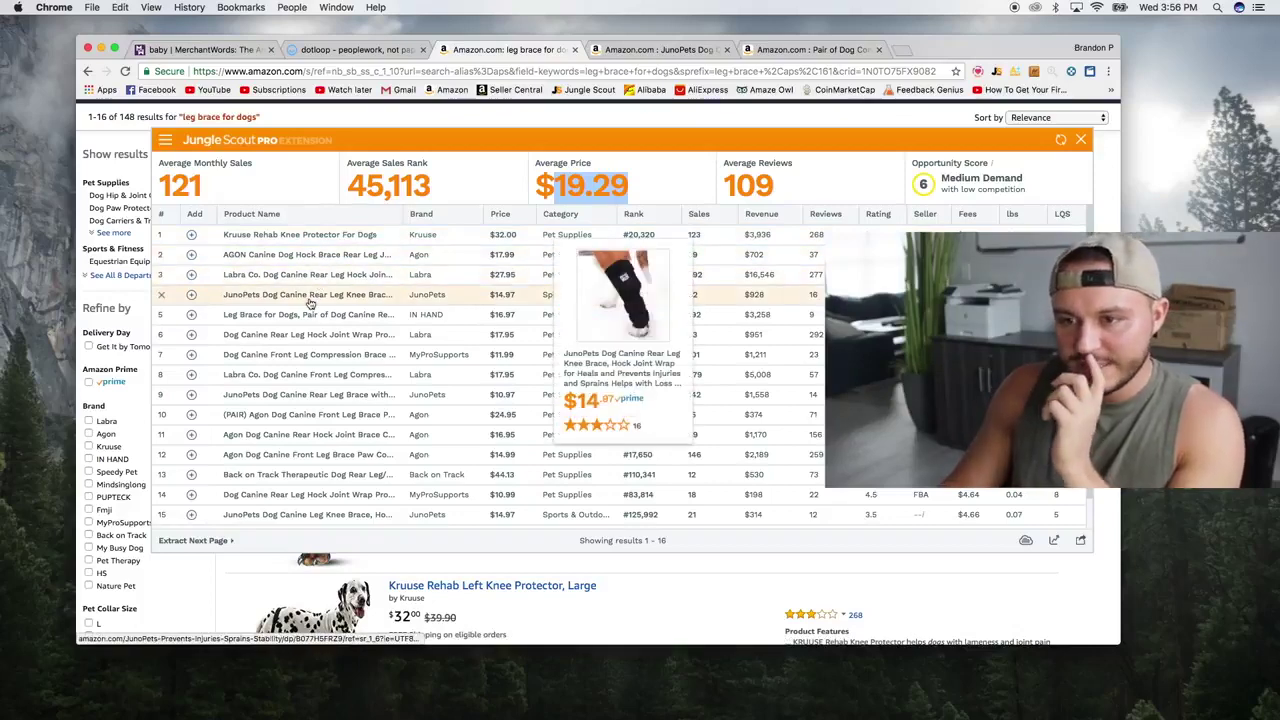
mouse_move(292, 342)
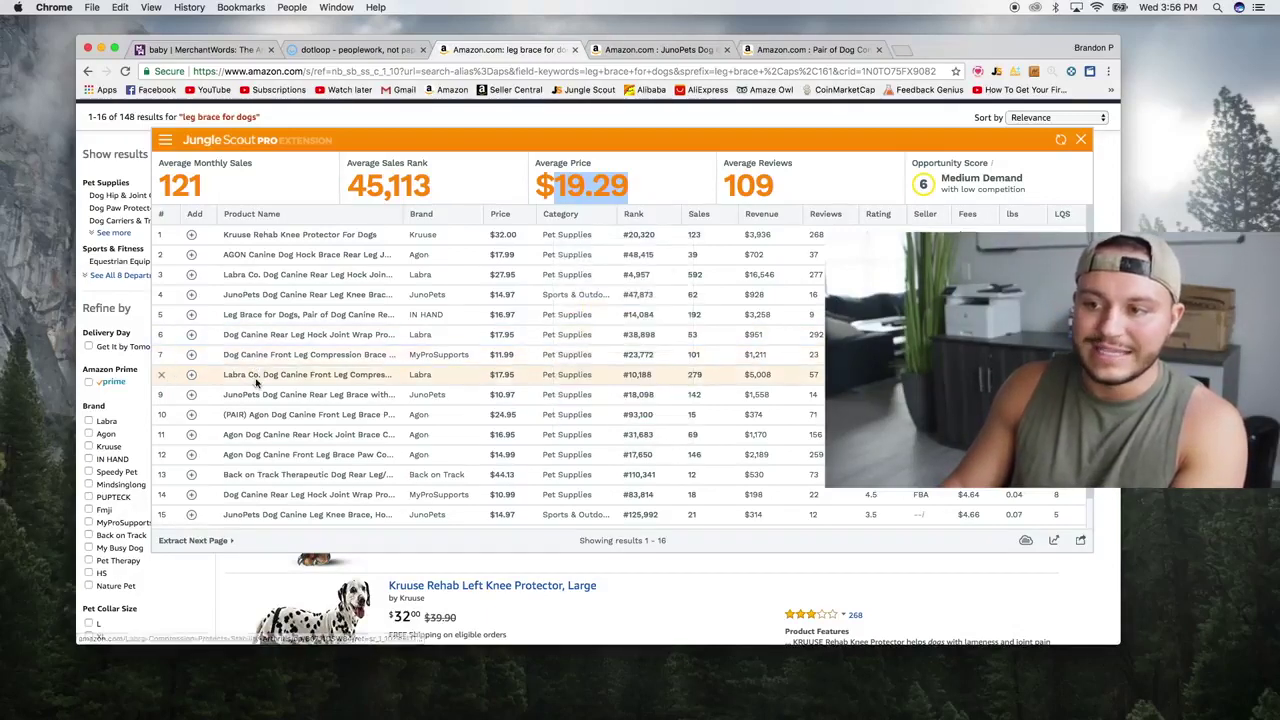
mouse_move(257, 378)
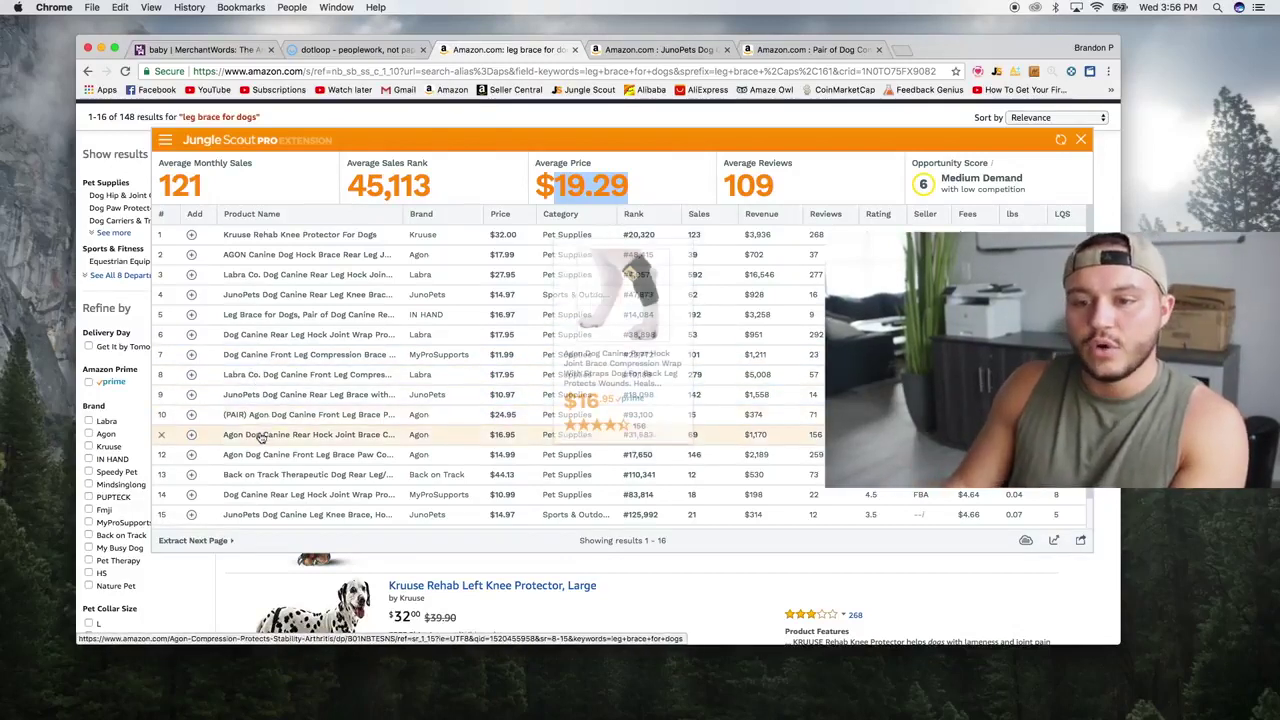
mouse_move(268, 460)
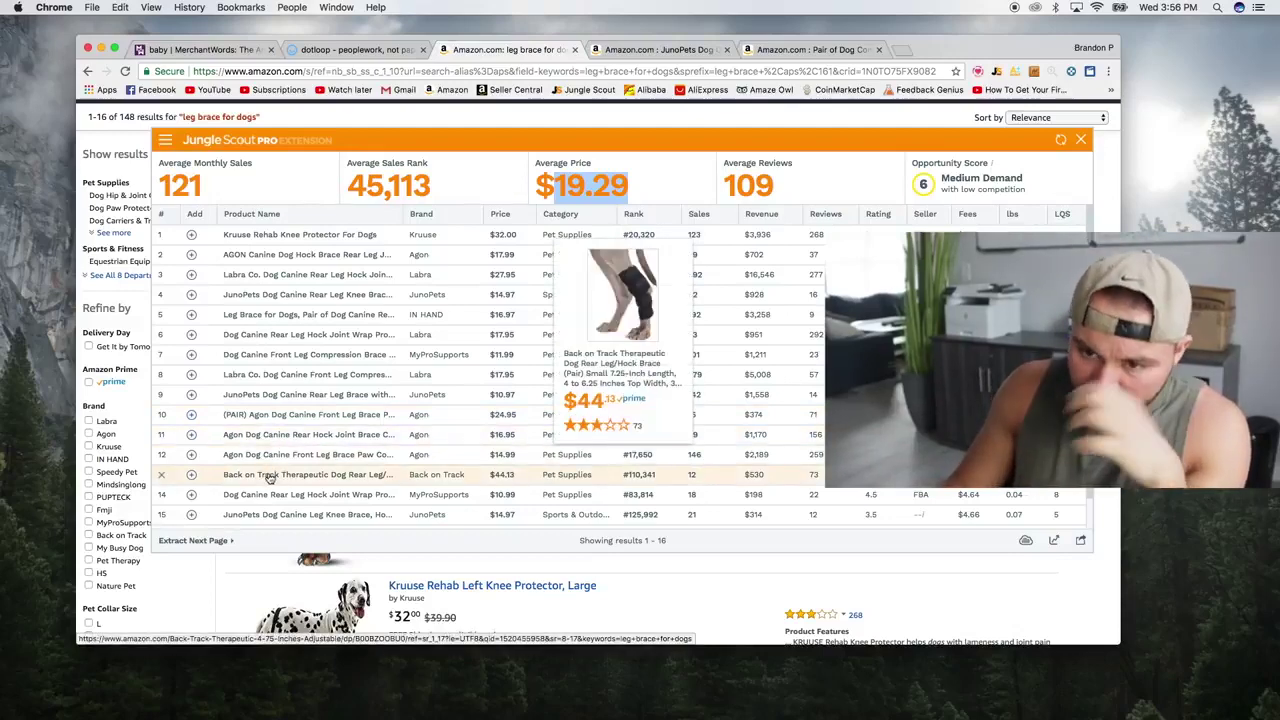
mouse_move(276, 502)
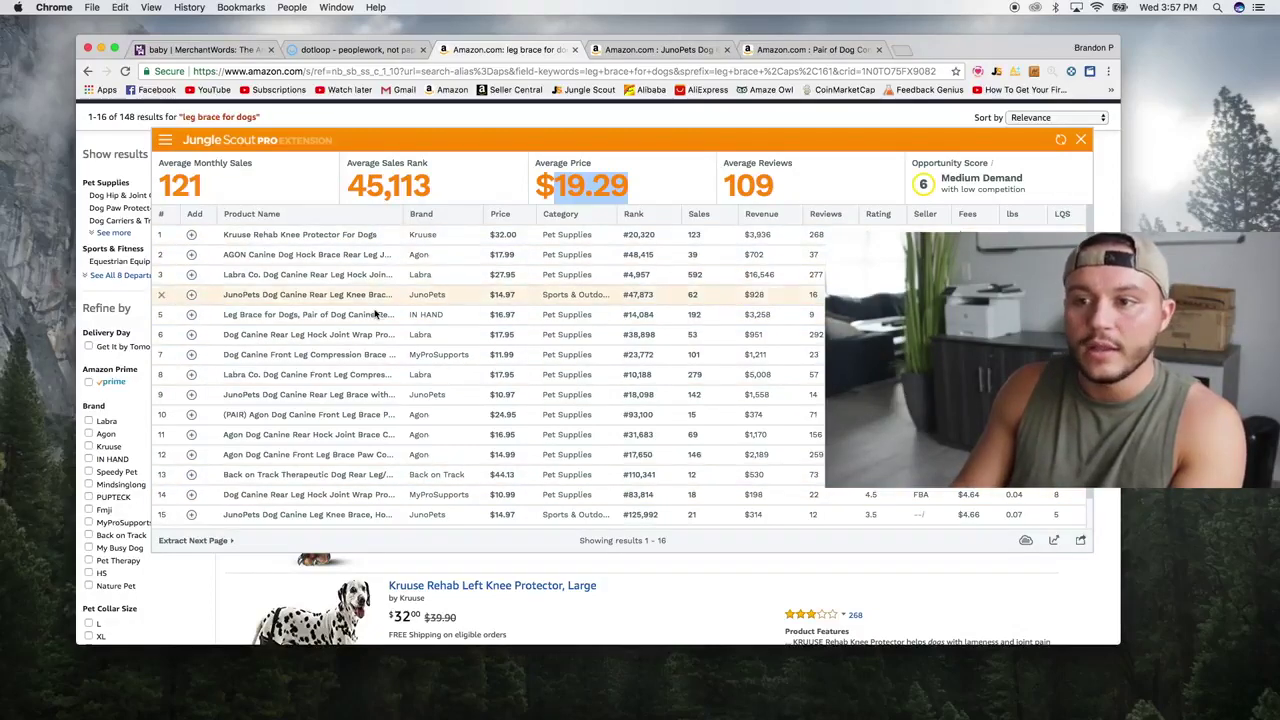
scroll(600, 440, "down", 1)
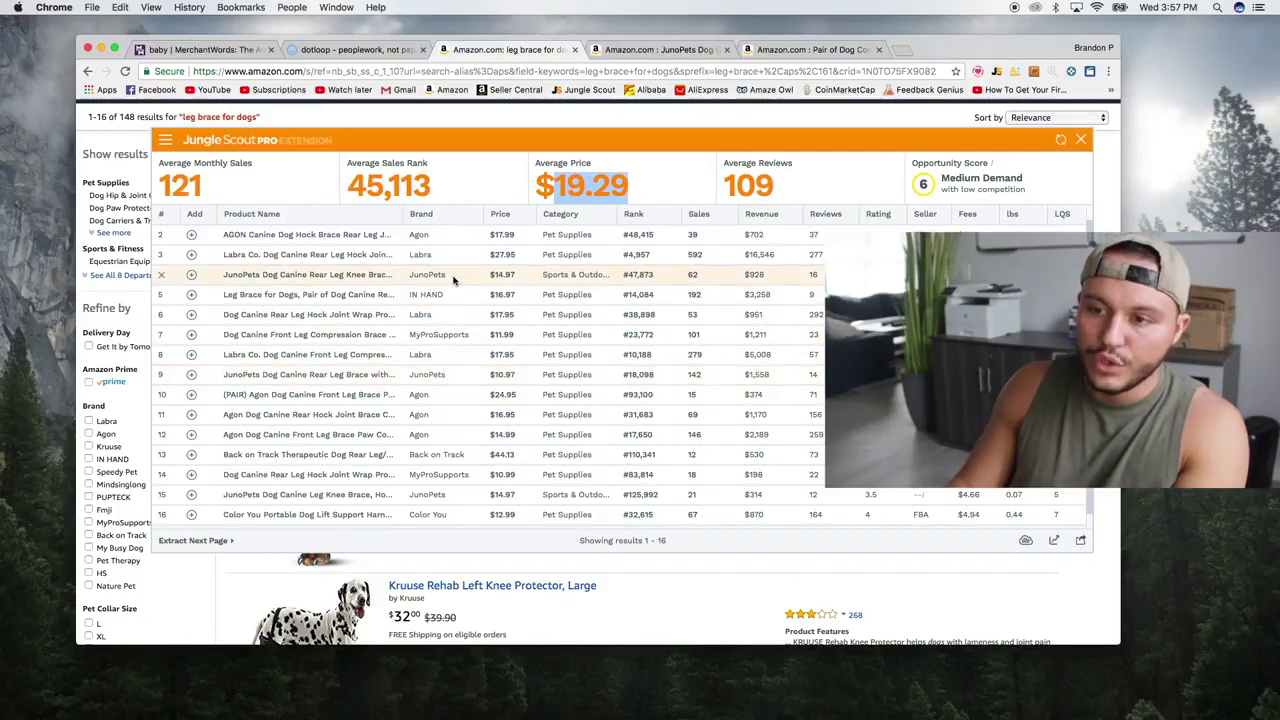
Select the phrase 'leg brace for dogs' above the Jungle Scout table, then close the panel
scroll(443, 500, "down", 1)
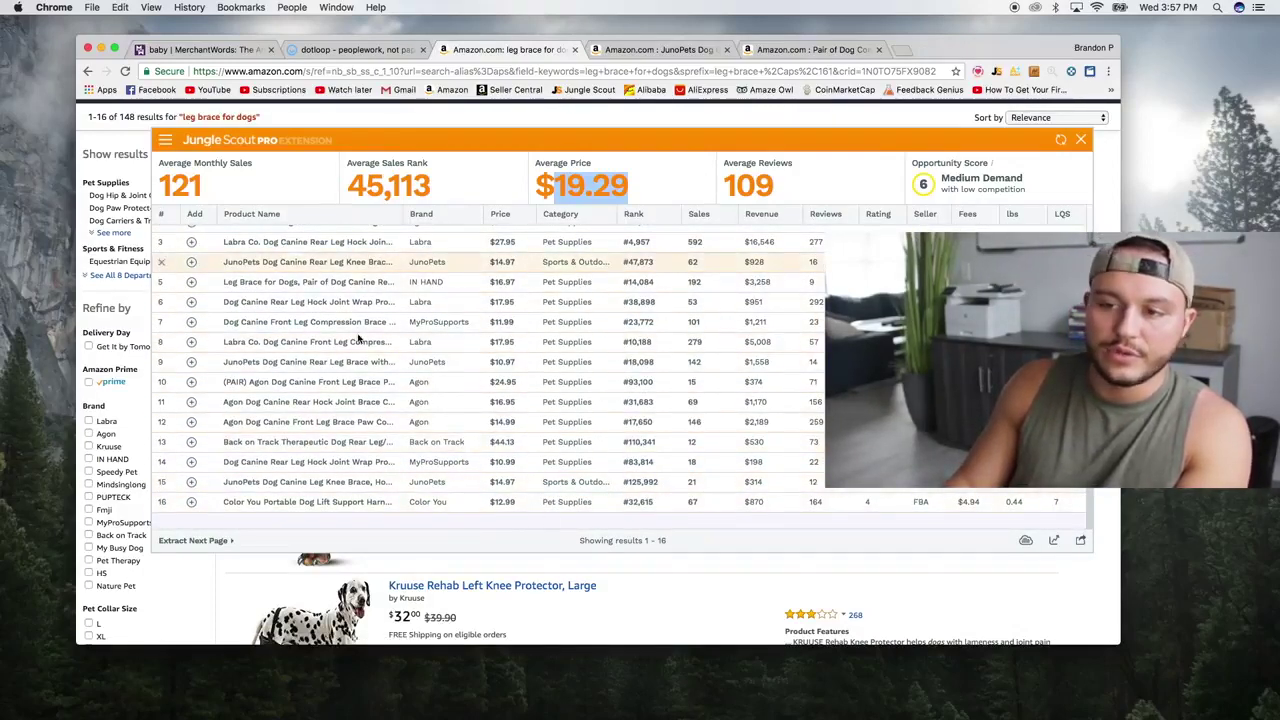
scroll(450, 390, "up", 2)
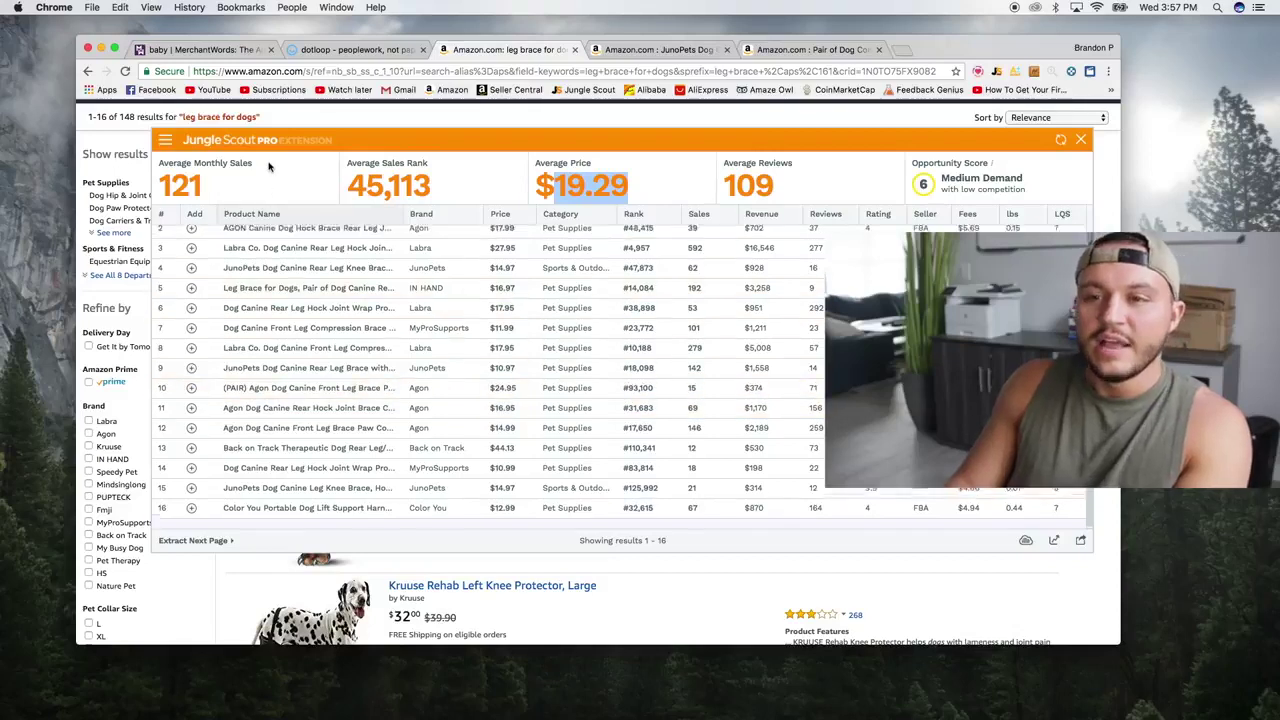
left_click_drag(260, 116, 204, 116)
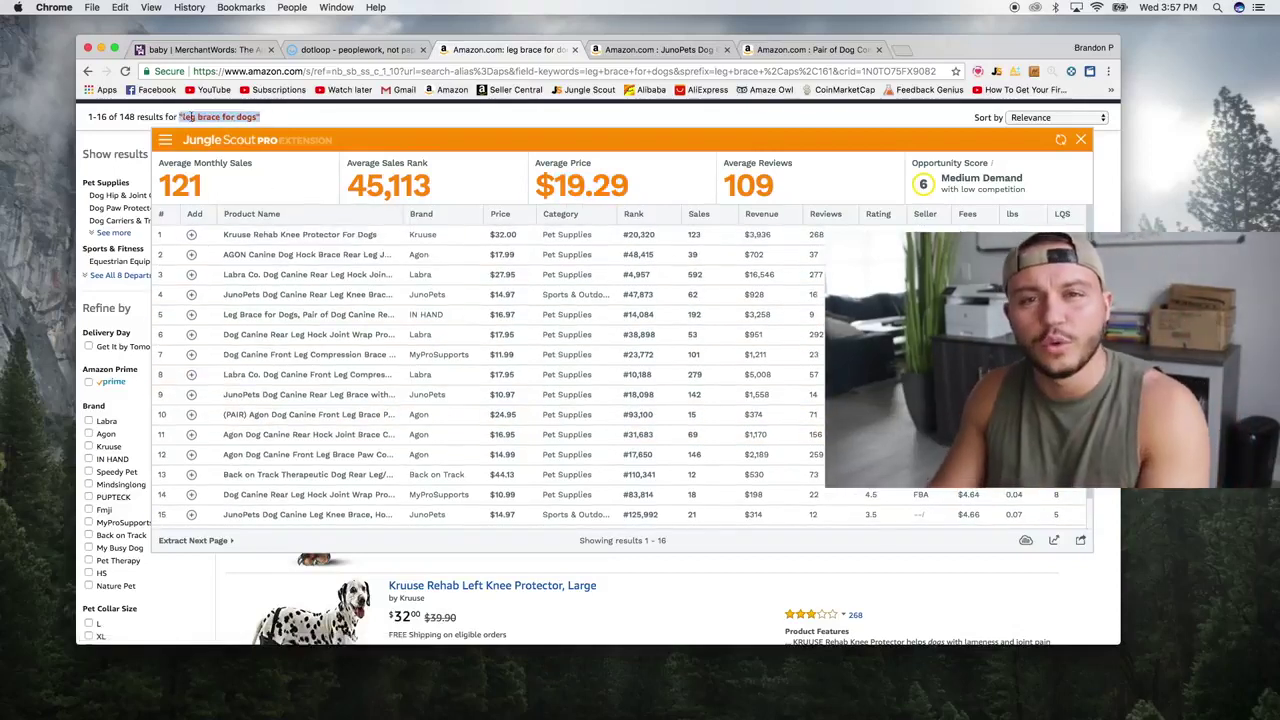
left_click(180, 116)
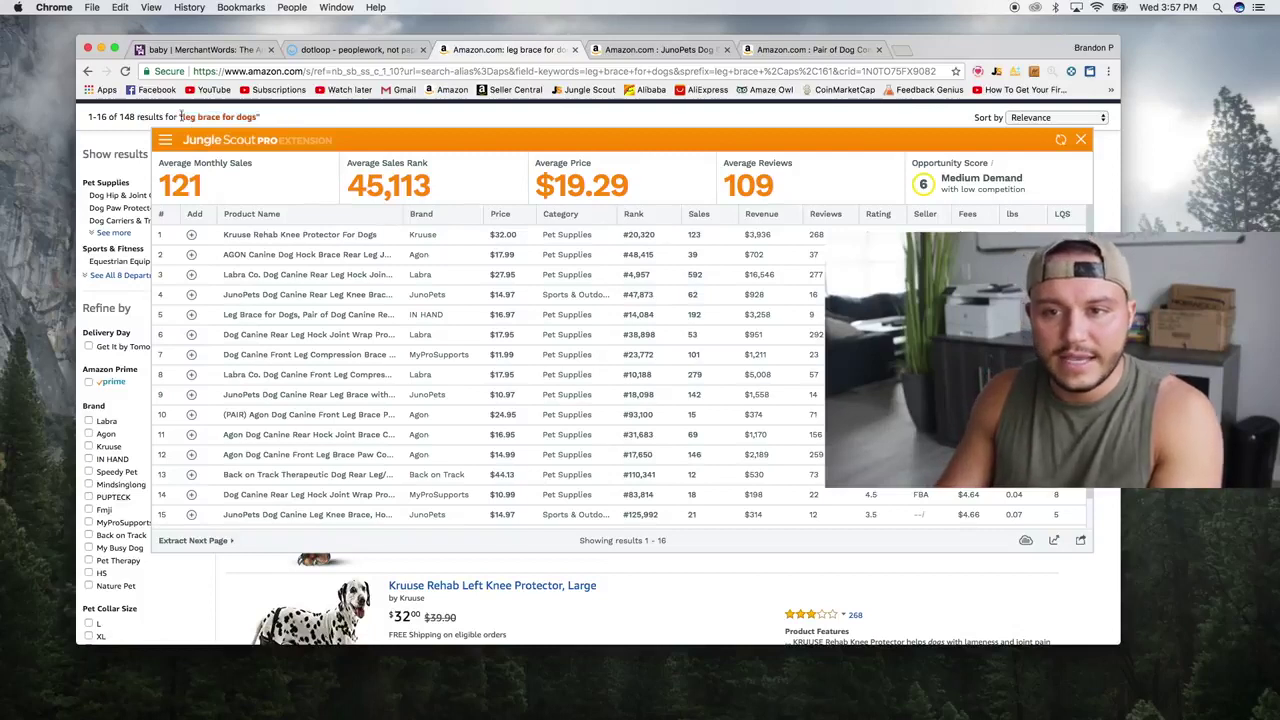
left_click_drag(213, 118, 262, 121)
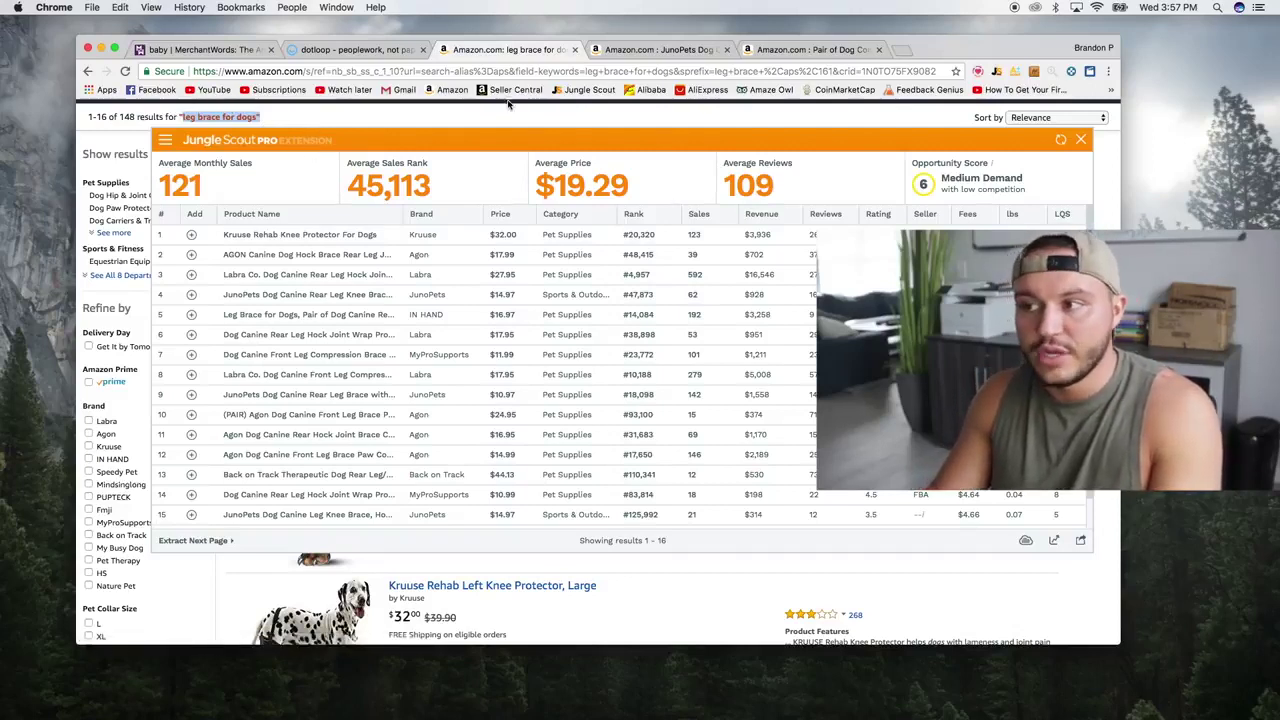
left_click(1081, 143)
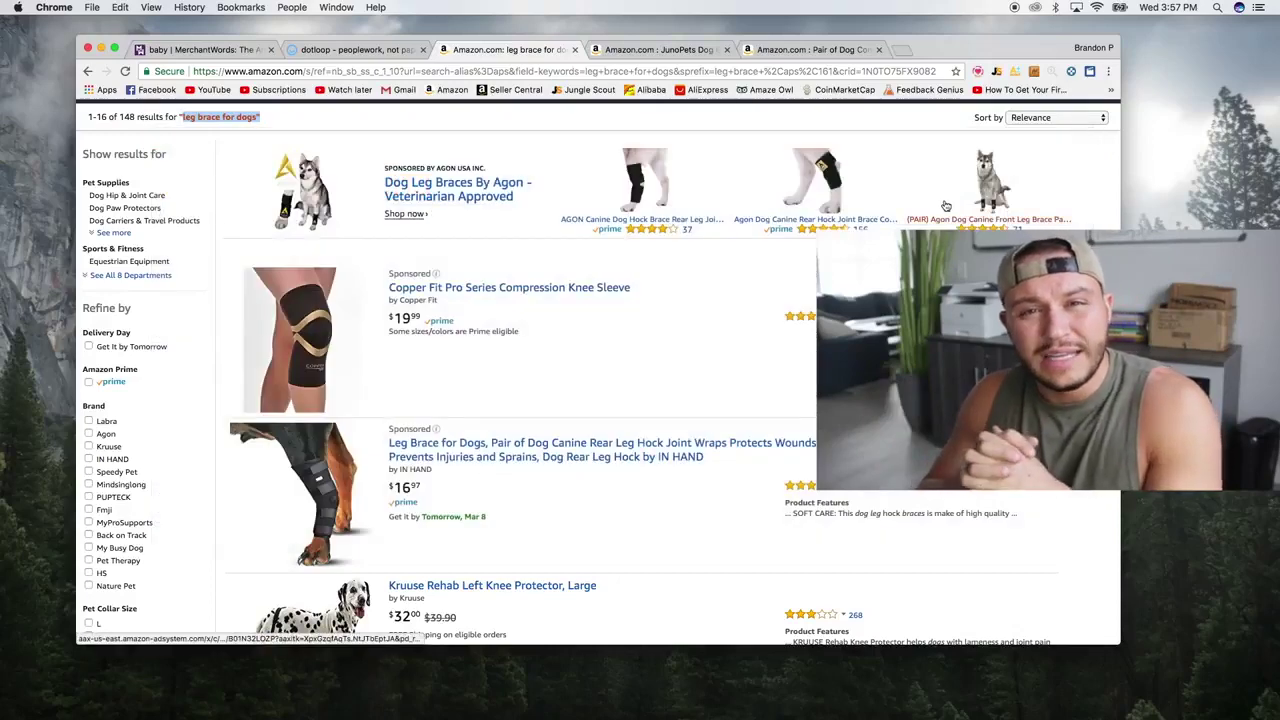